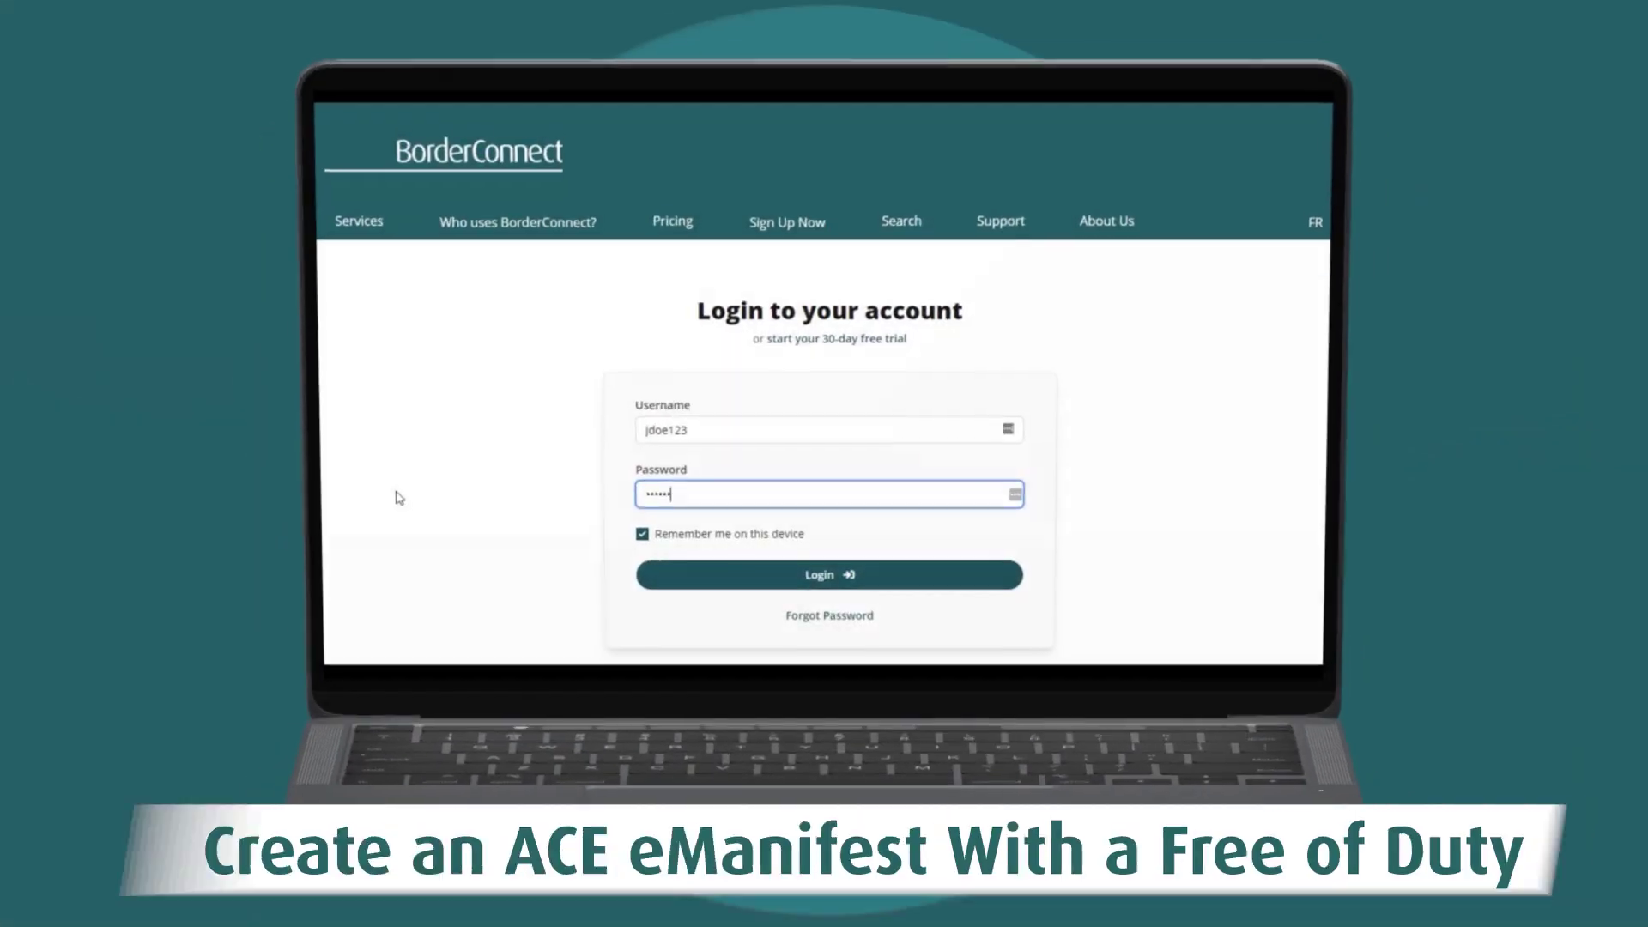
# Step: Log in to BorderConnect with the account's username and password
pyautogui.click(819, 581)
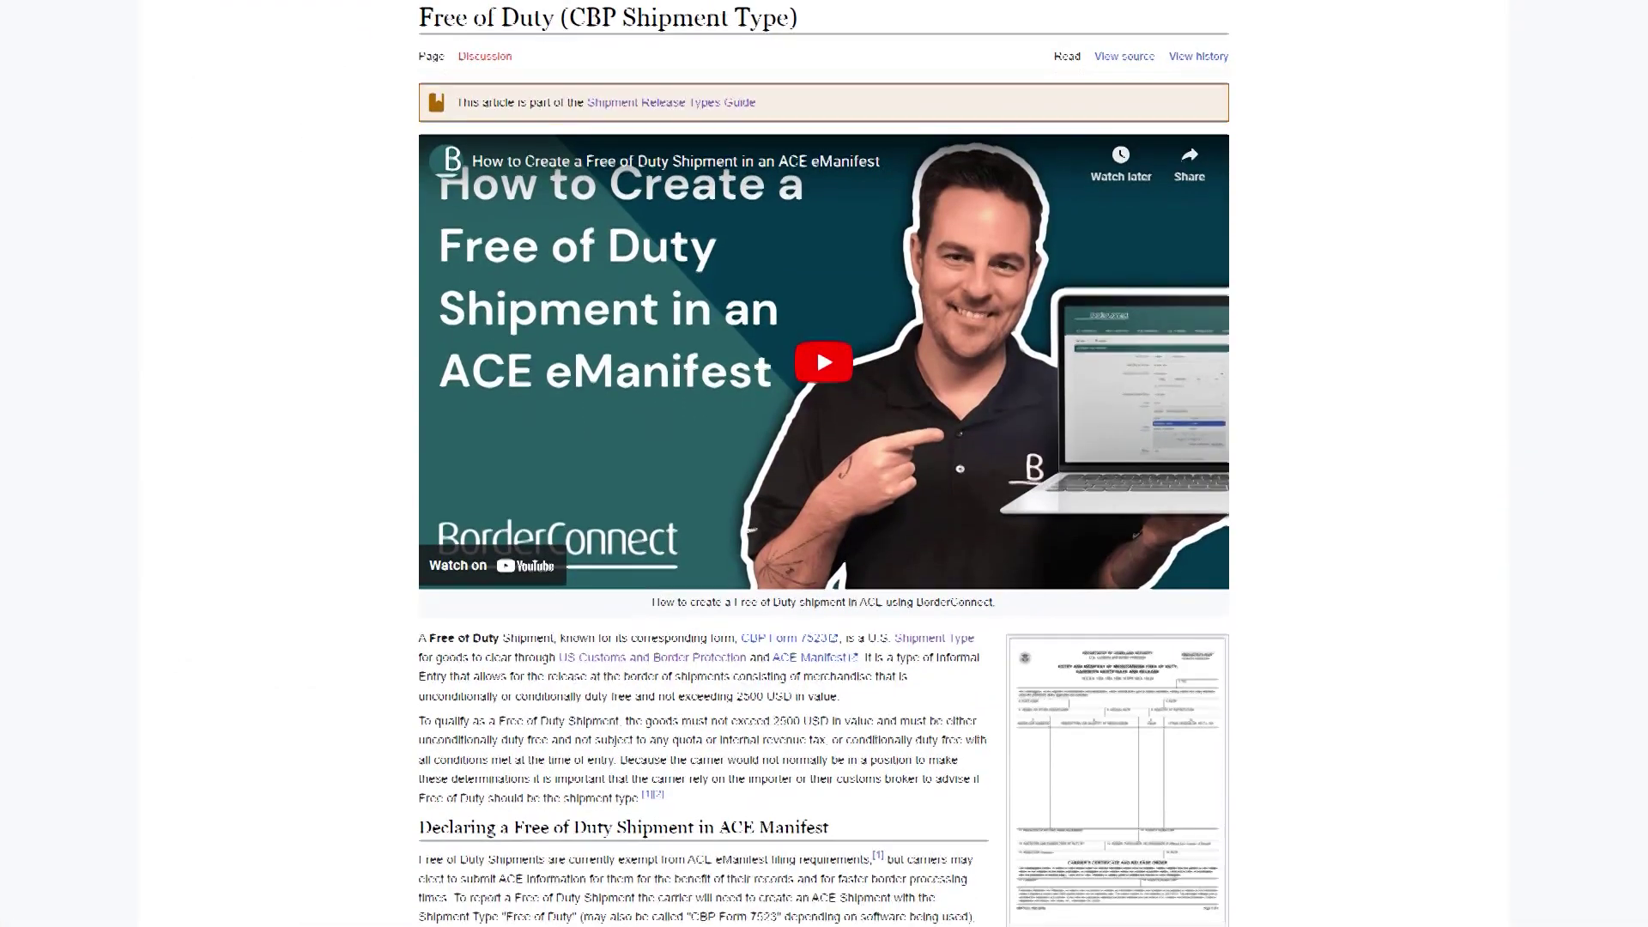
pyautogui.scroll(-4, 824, 463)
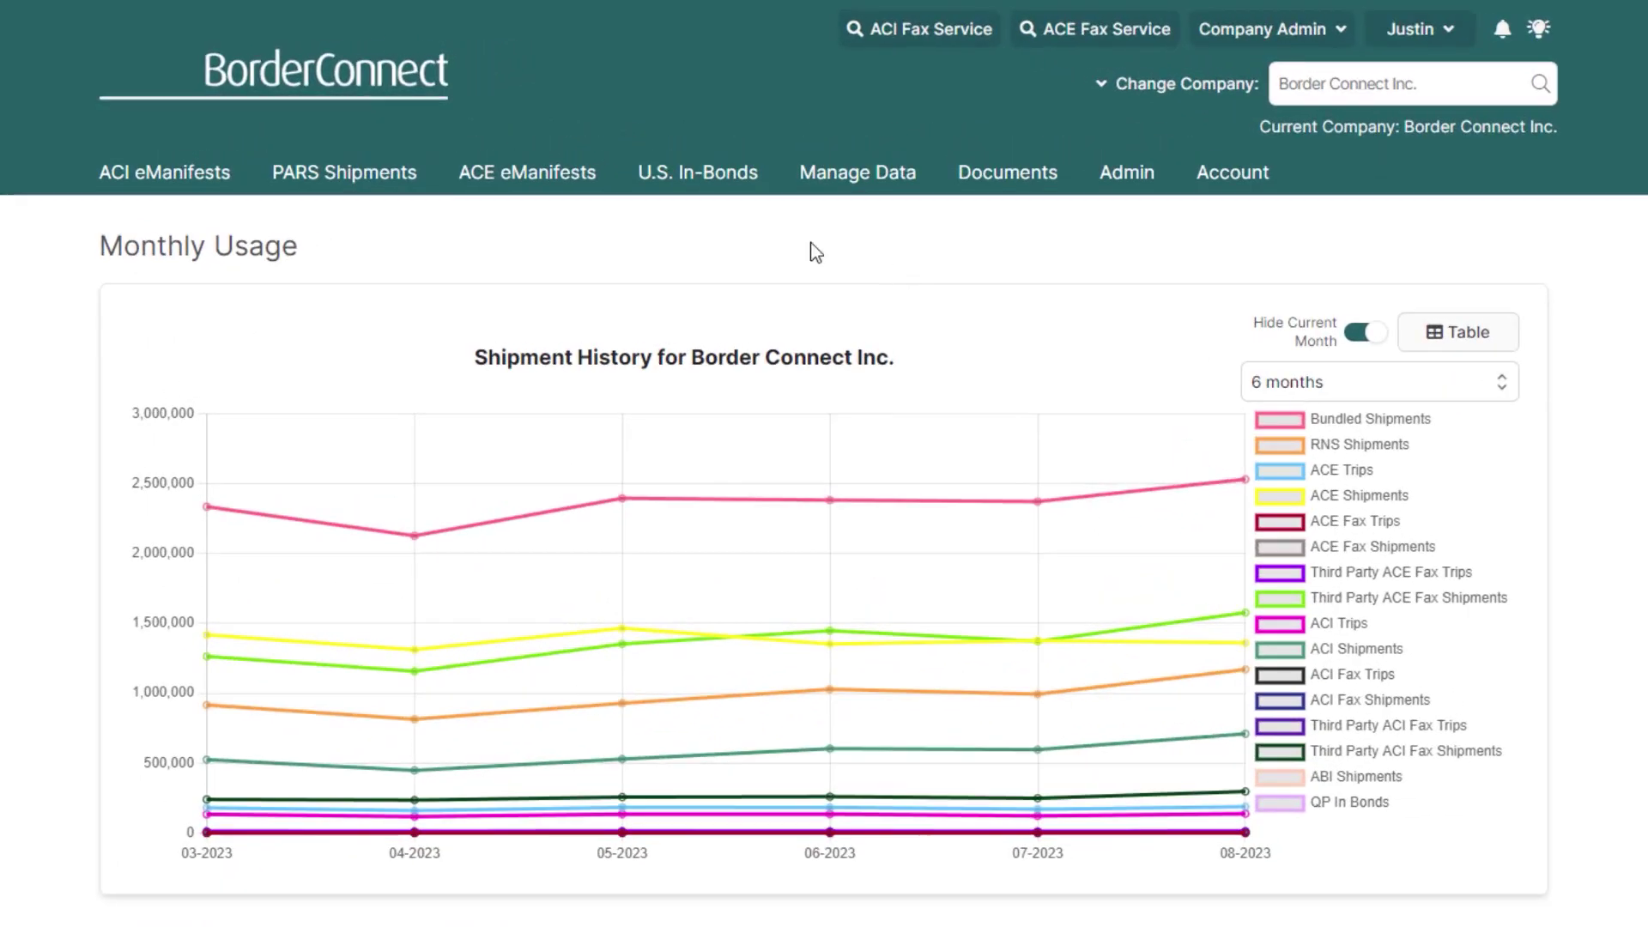
# Step: Create ACE eManifest trip ACBD20230906 and save it, starting a new attached shipment
pyautogui.click(592, 130)
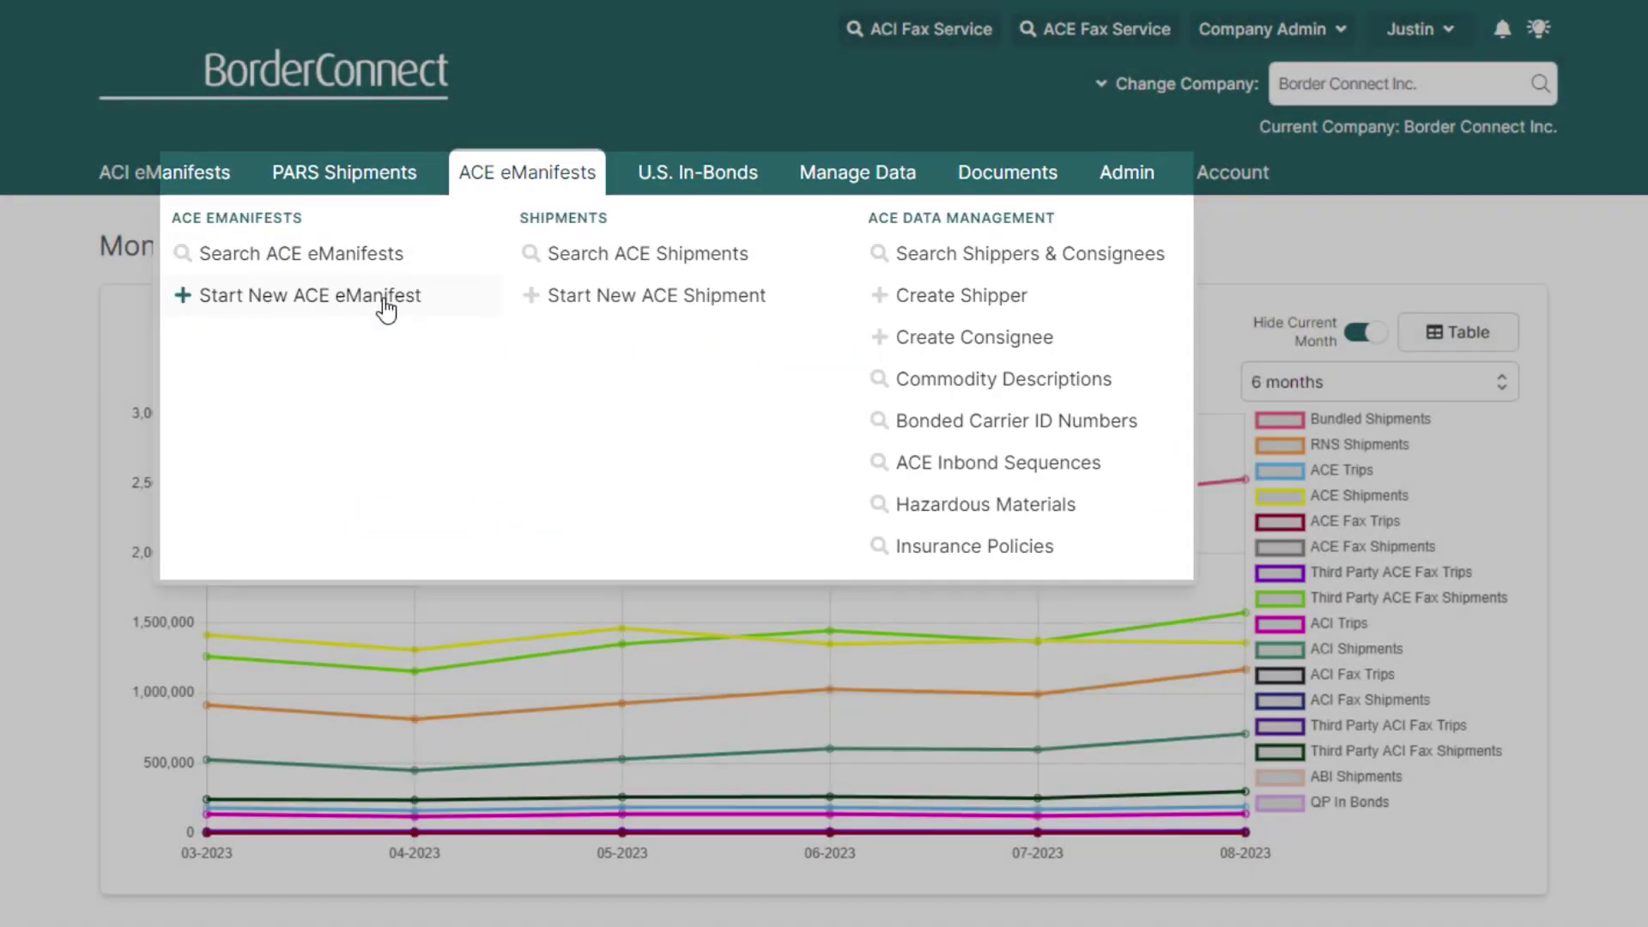
pyautogui.click(386, 301)
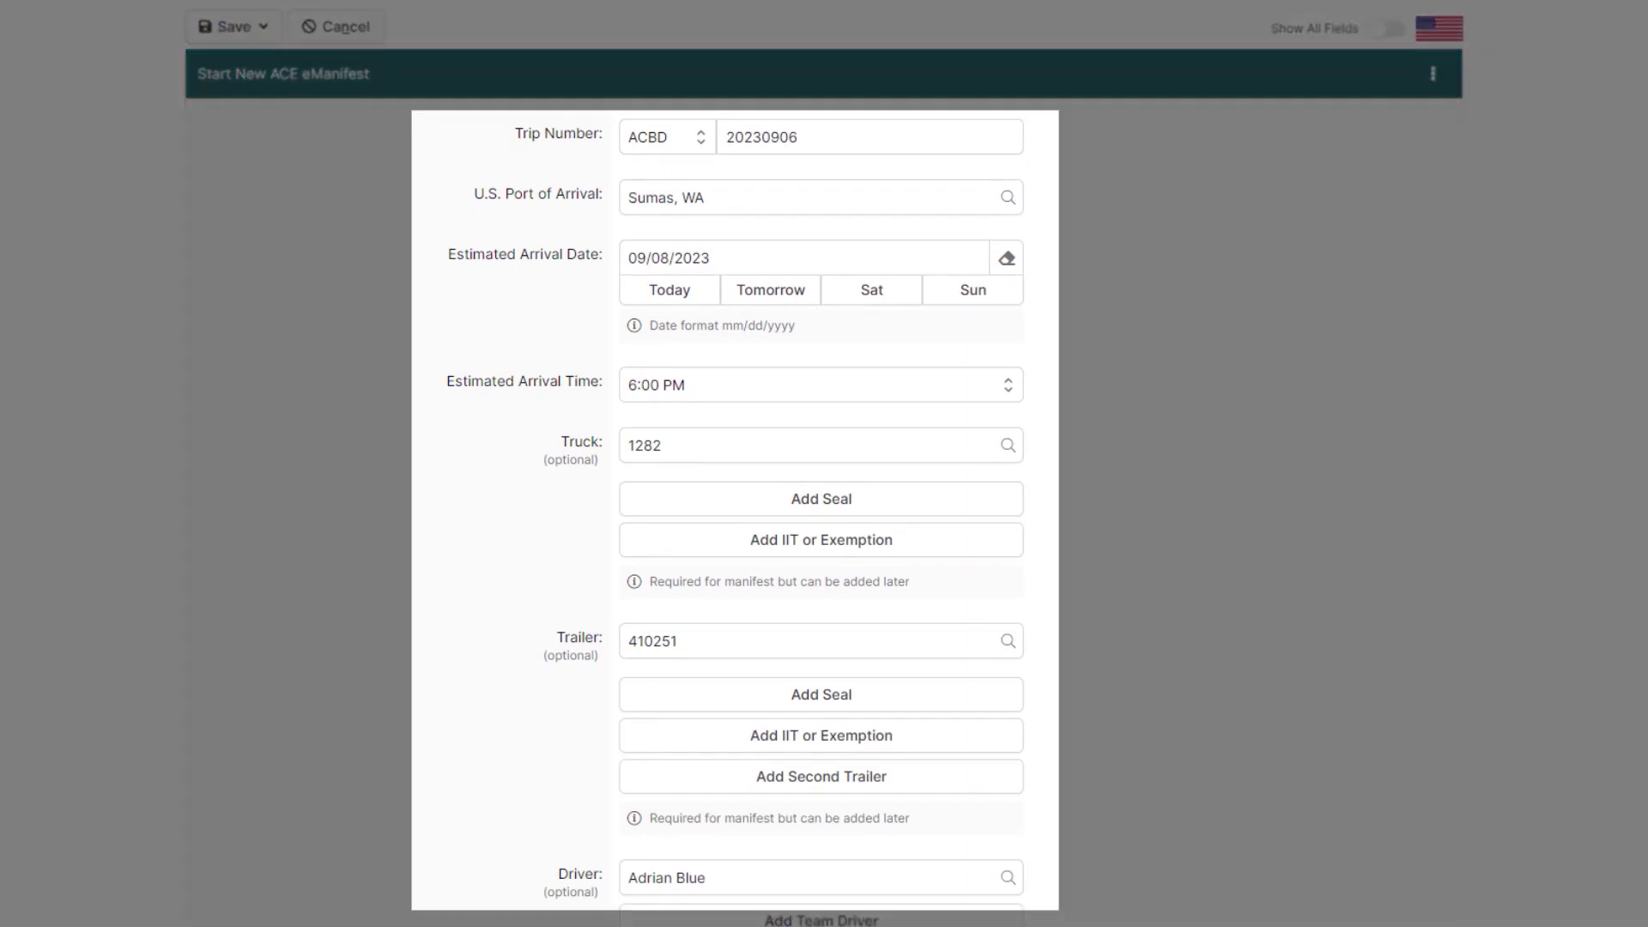
pyautogui.scroll(-6, 824, 463)
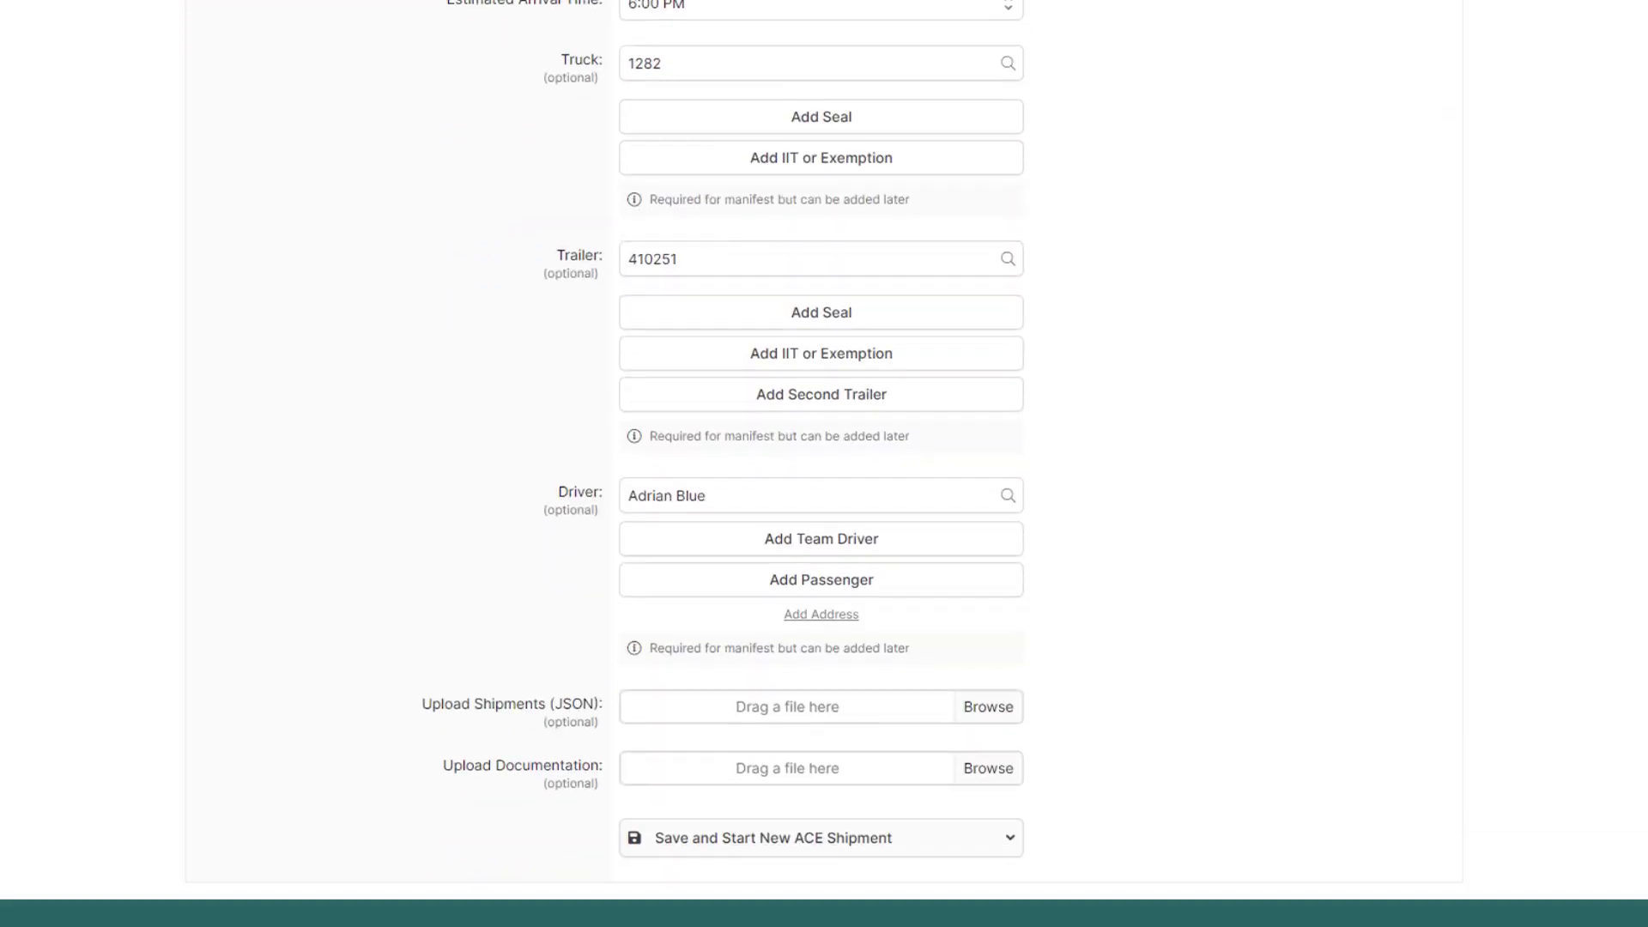
pyautogui.click(970, 657)
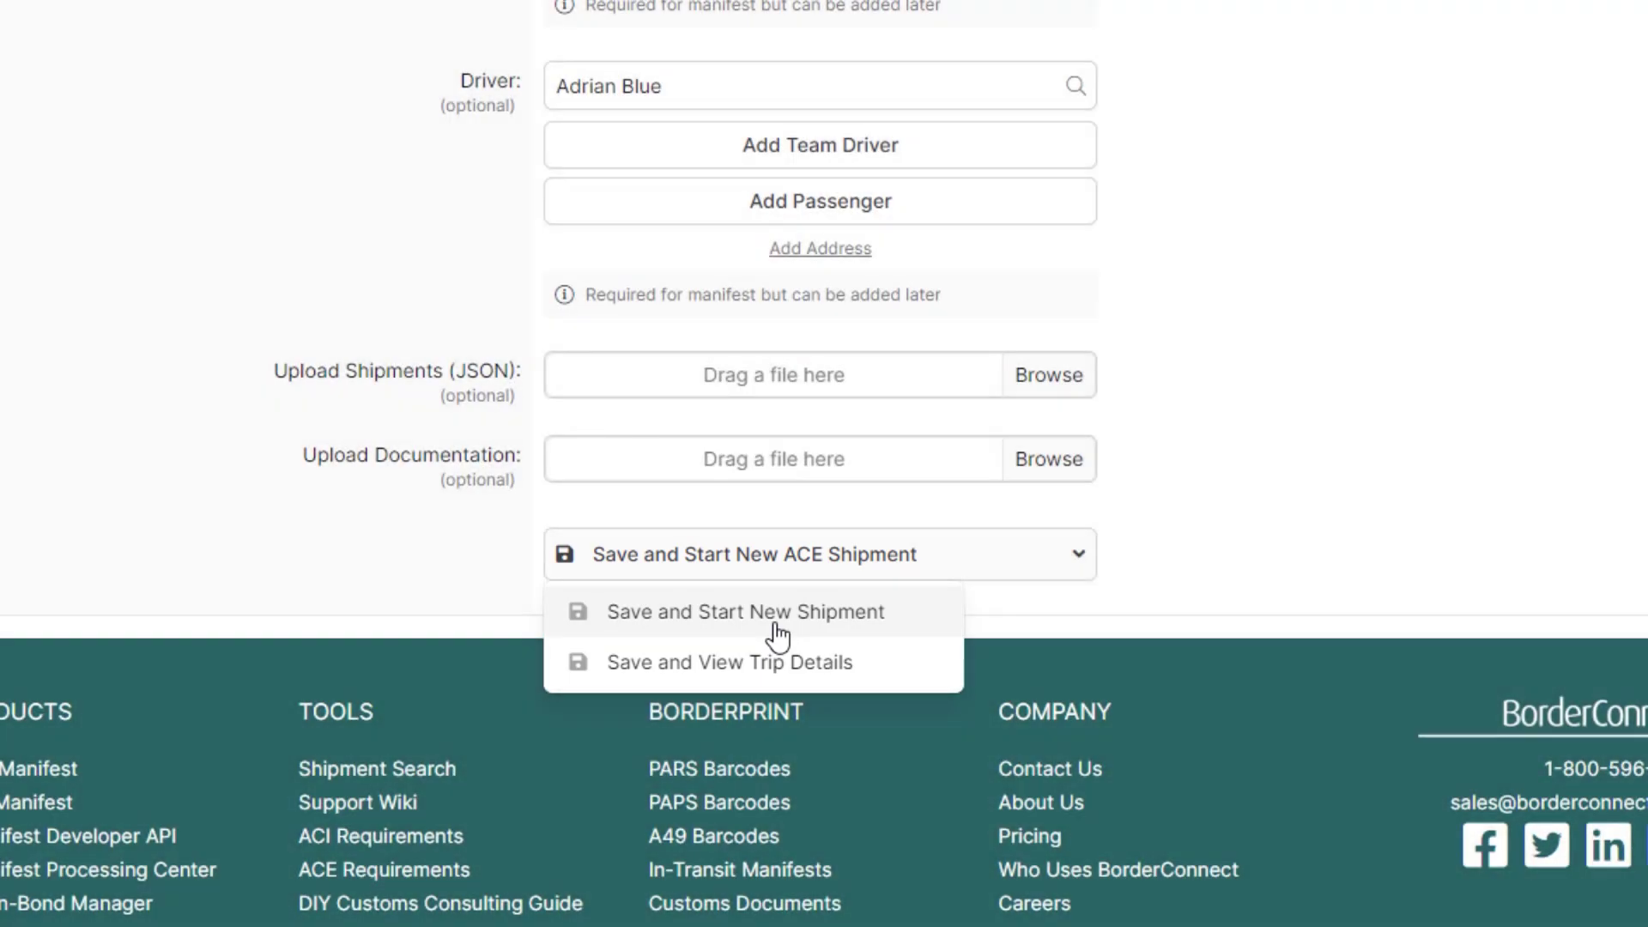
pyautogui.click(775, 634)
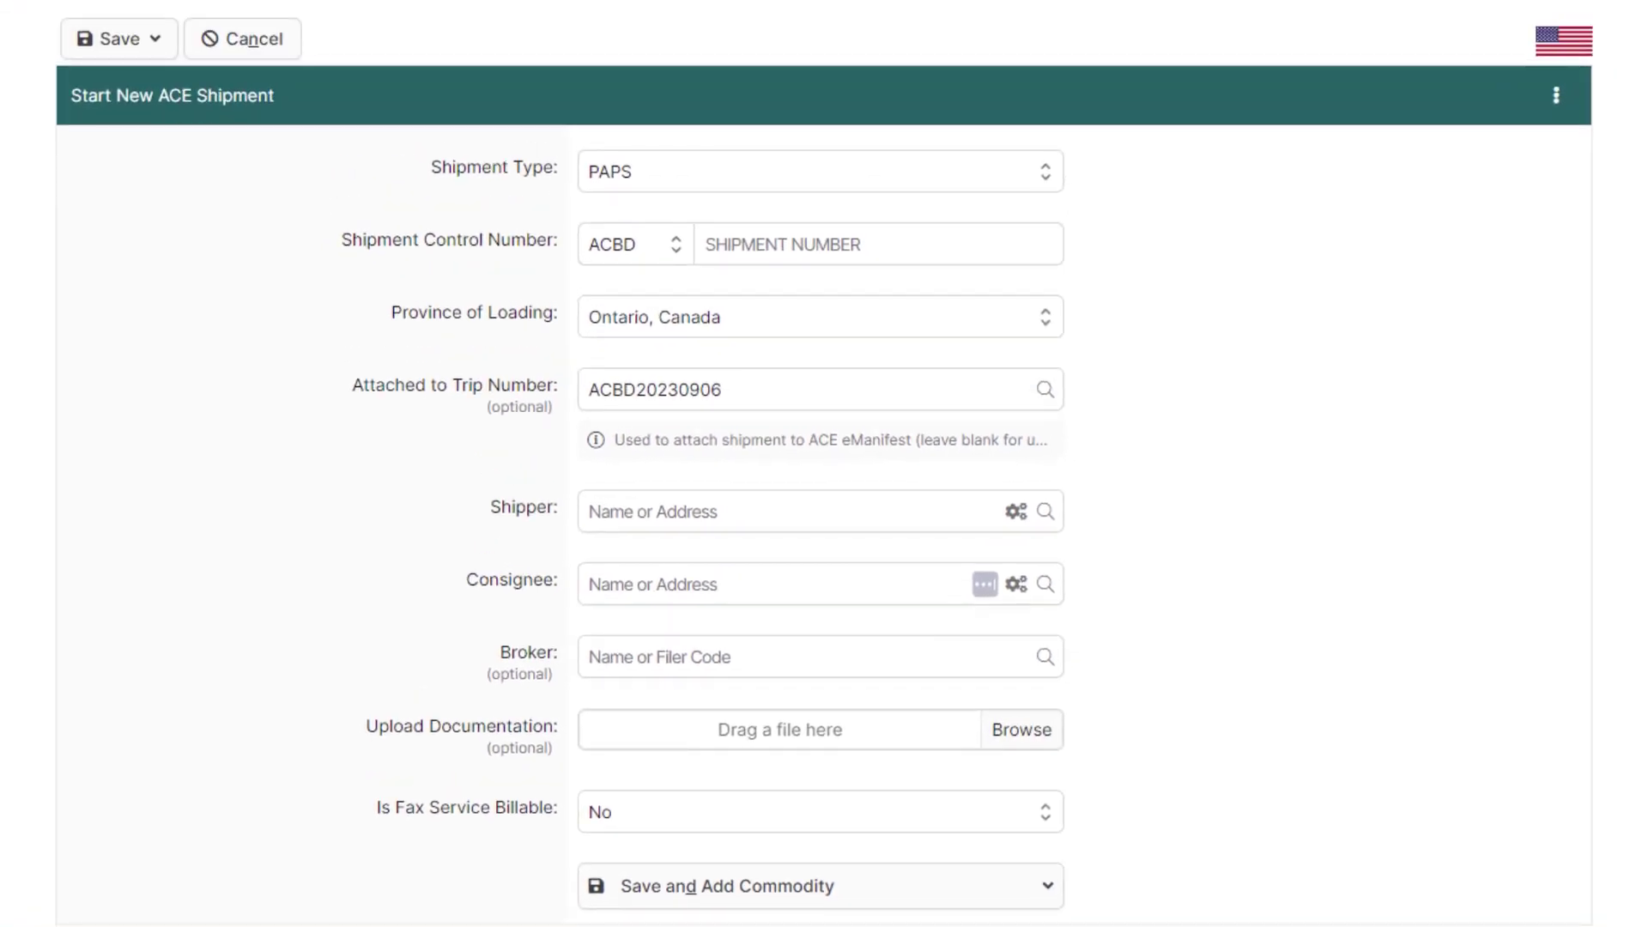
# Step: Set shipment type Free of Duty (Customs Form 7523) with control number 000202309
pyautogui.click(1027, 185)
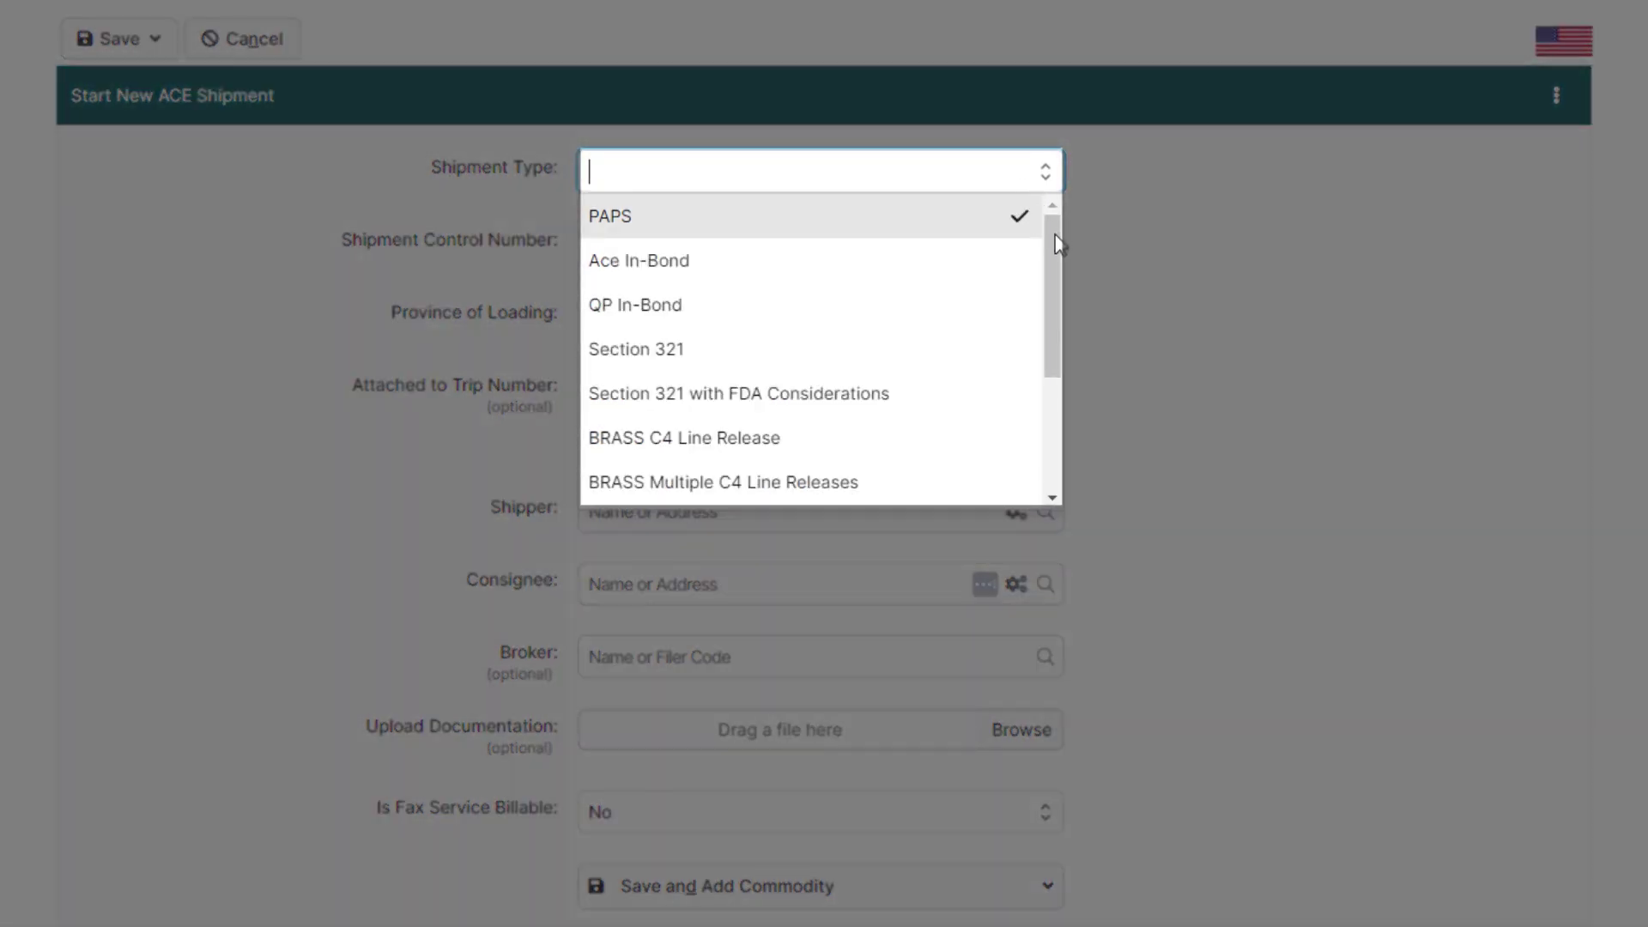
pyautogui.moveTo(1054, 228); pyautogui.dragTo(1038, 357)
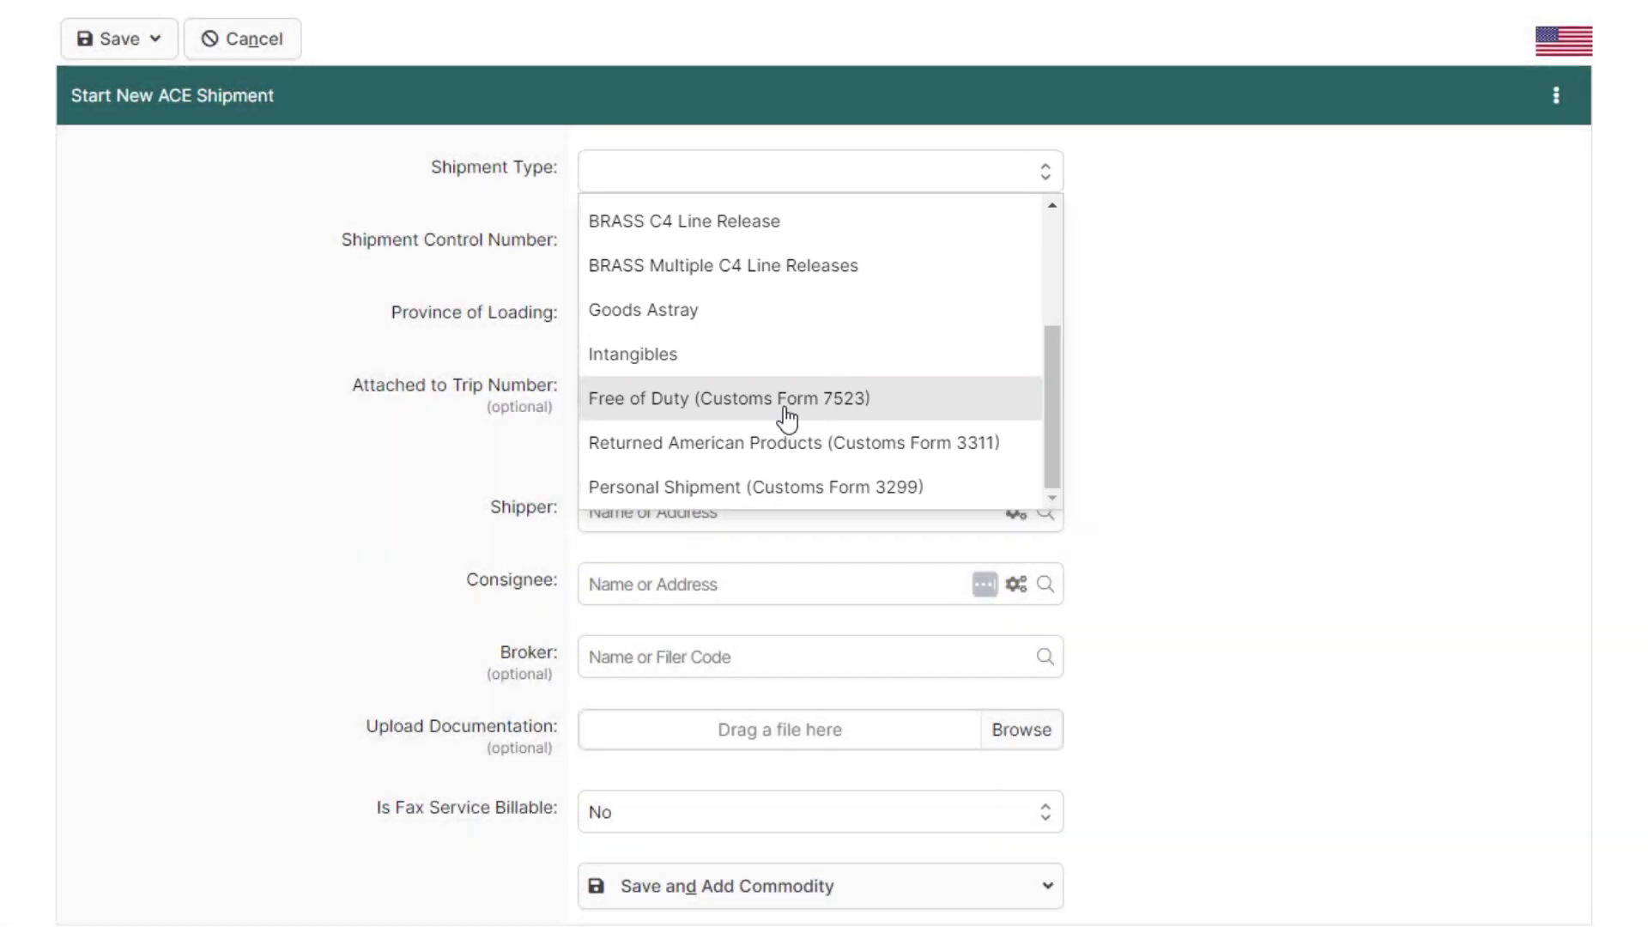
pyautogui.click(788, 416)
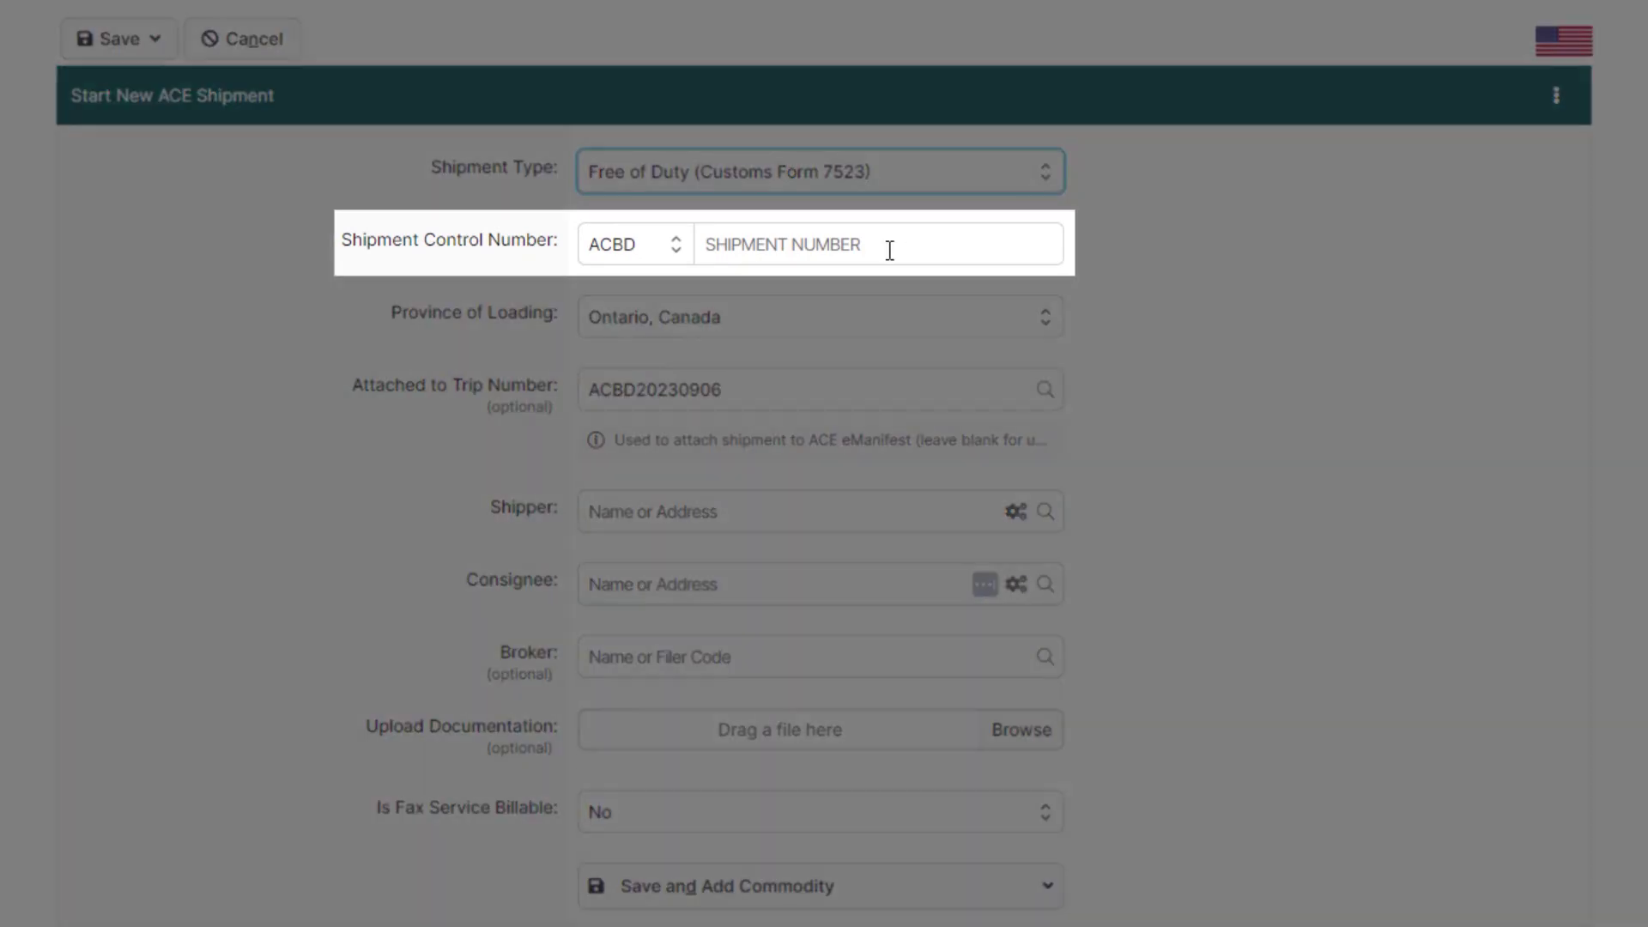
pyautogui.click(890, 249)
pyautogui.write('000')
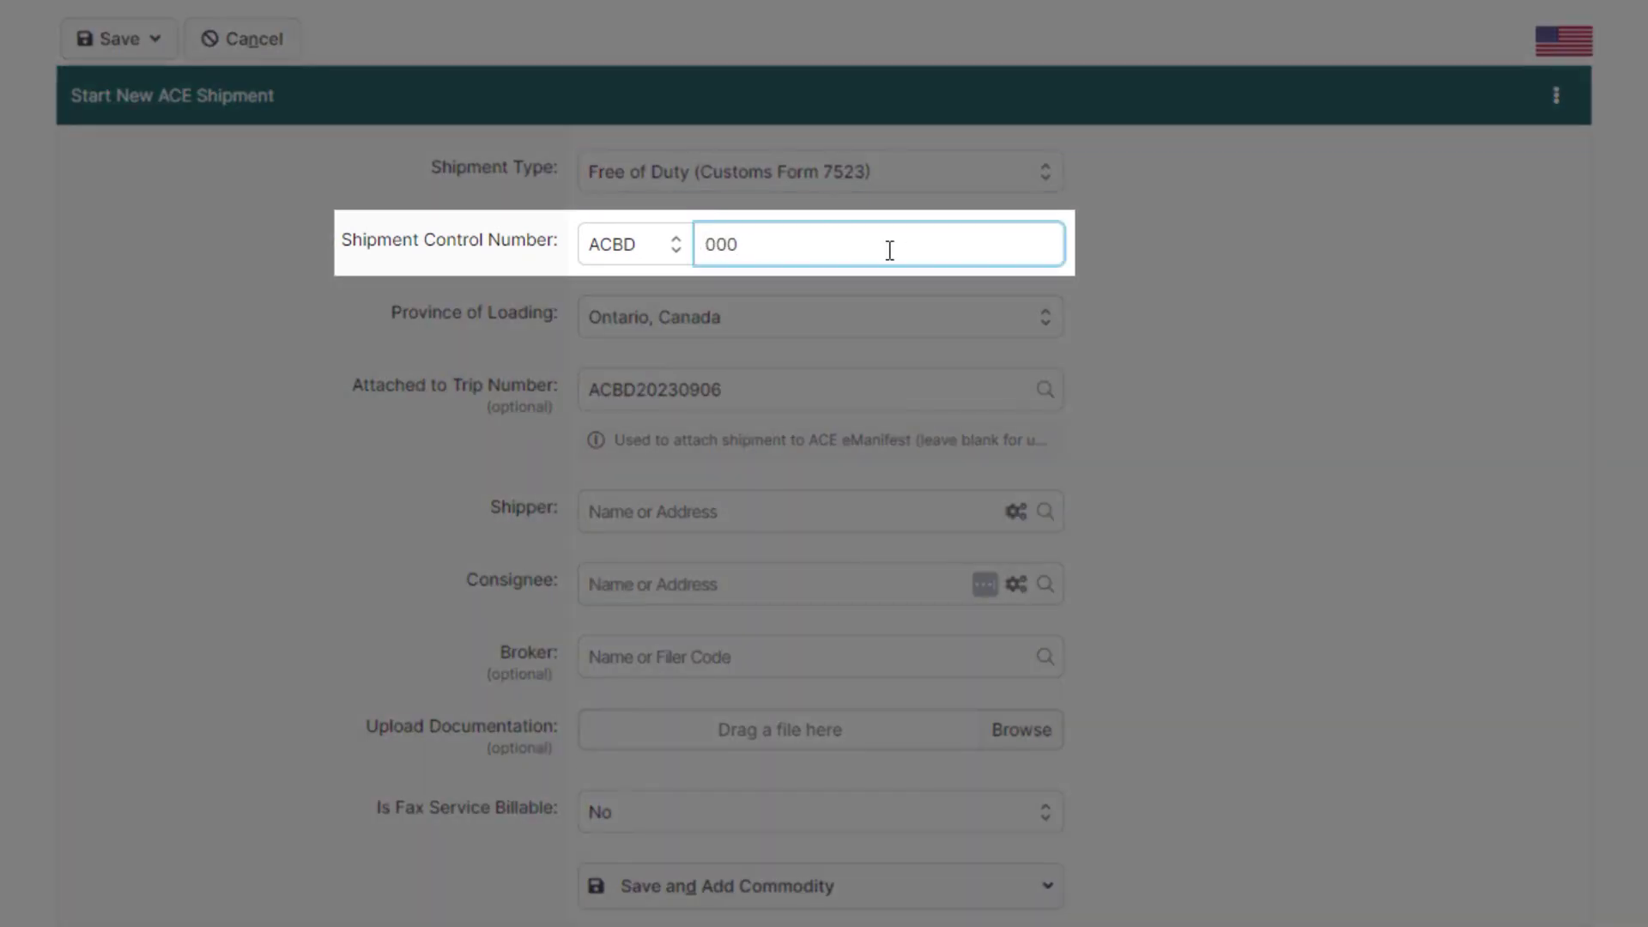
pyautogui.write('202309')
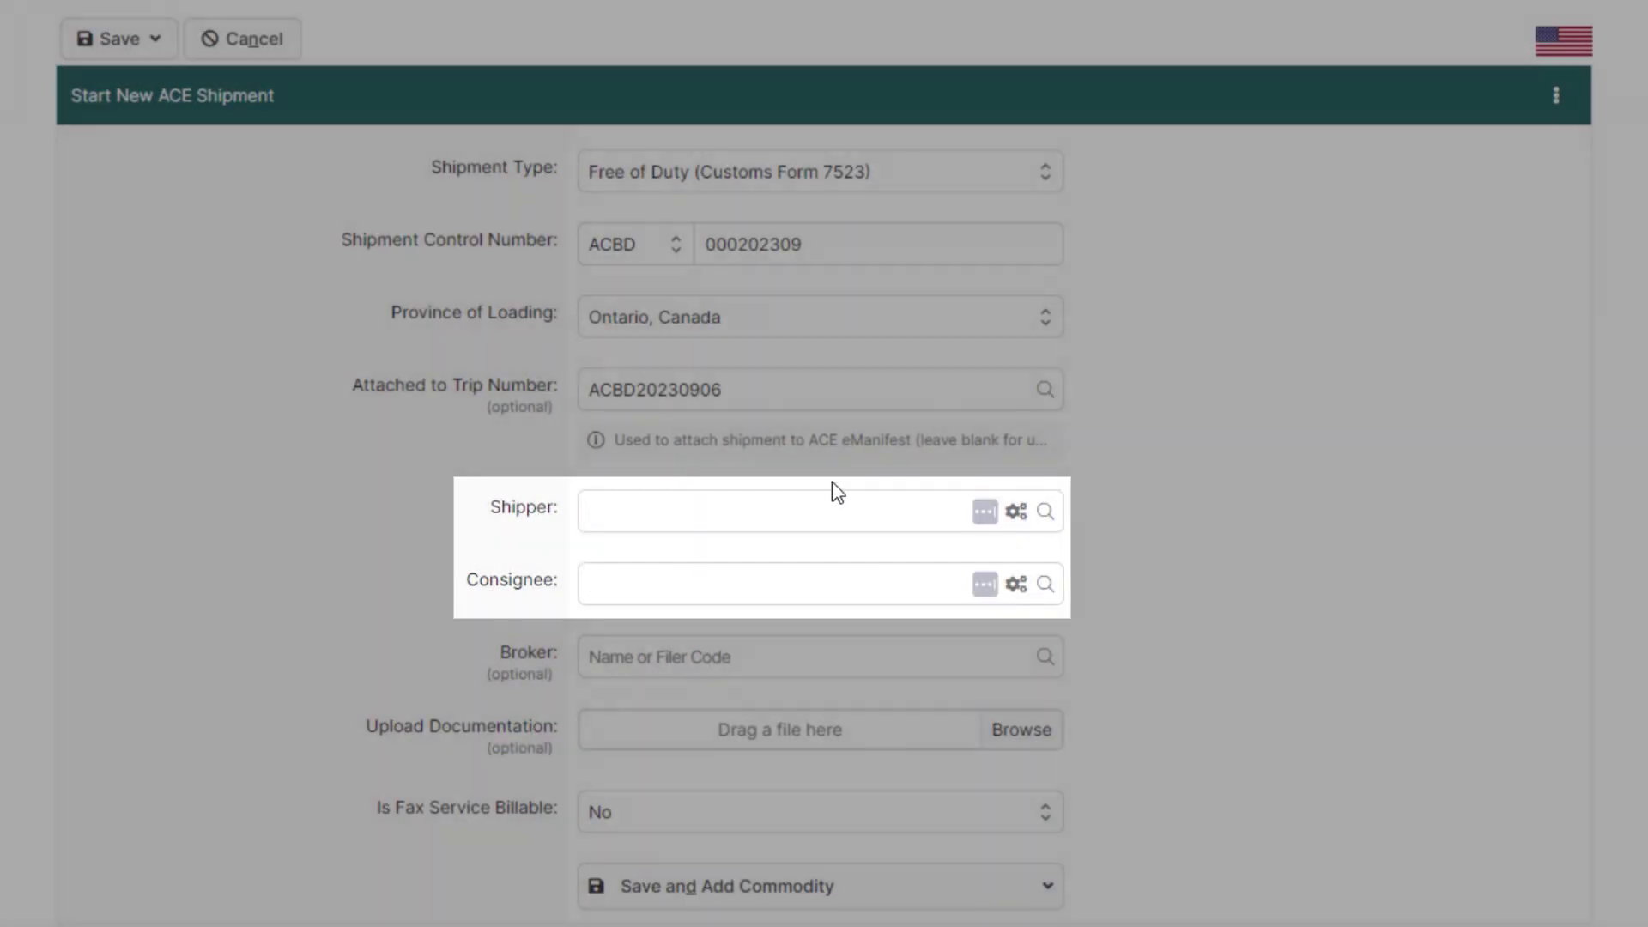
# Step: Pick FRONTIER DISTRIBUTING as shipper and TRIUMPH GROUP (searched by 15375) as consignee
pyautogui.click(801, 509)
pyautogui.write('frontier dis')
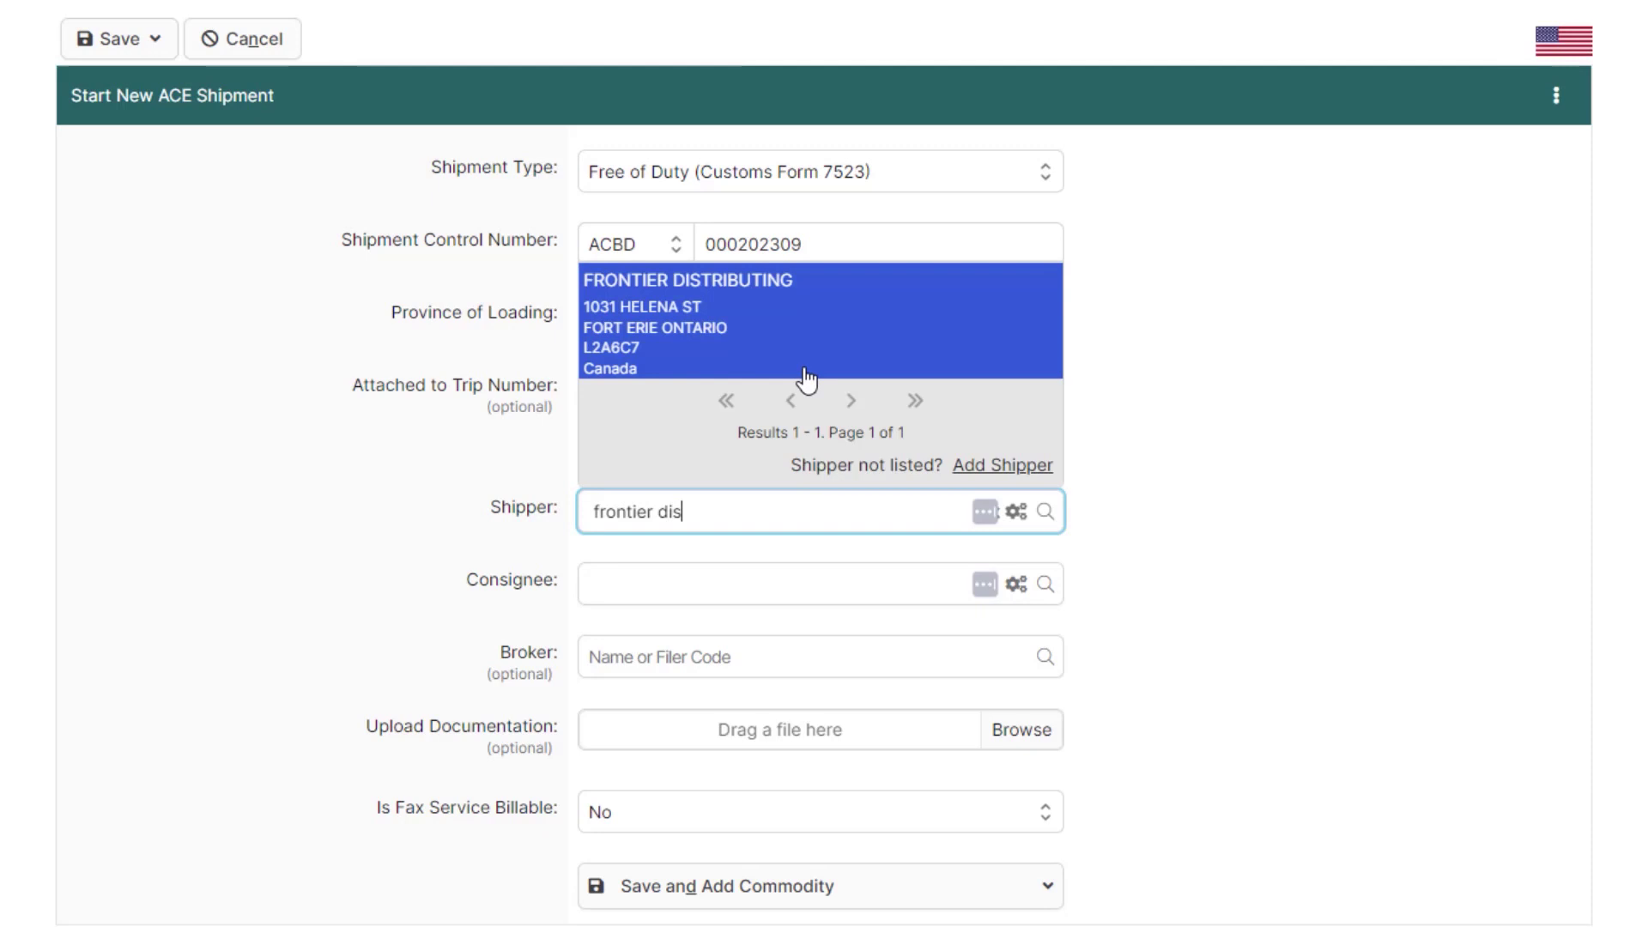
pyautogui.click(802, 369)
pyautogui.click(770, 579)
pyautogui.write('15375')
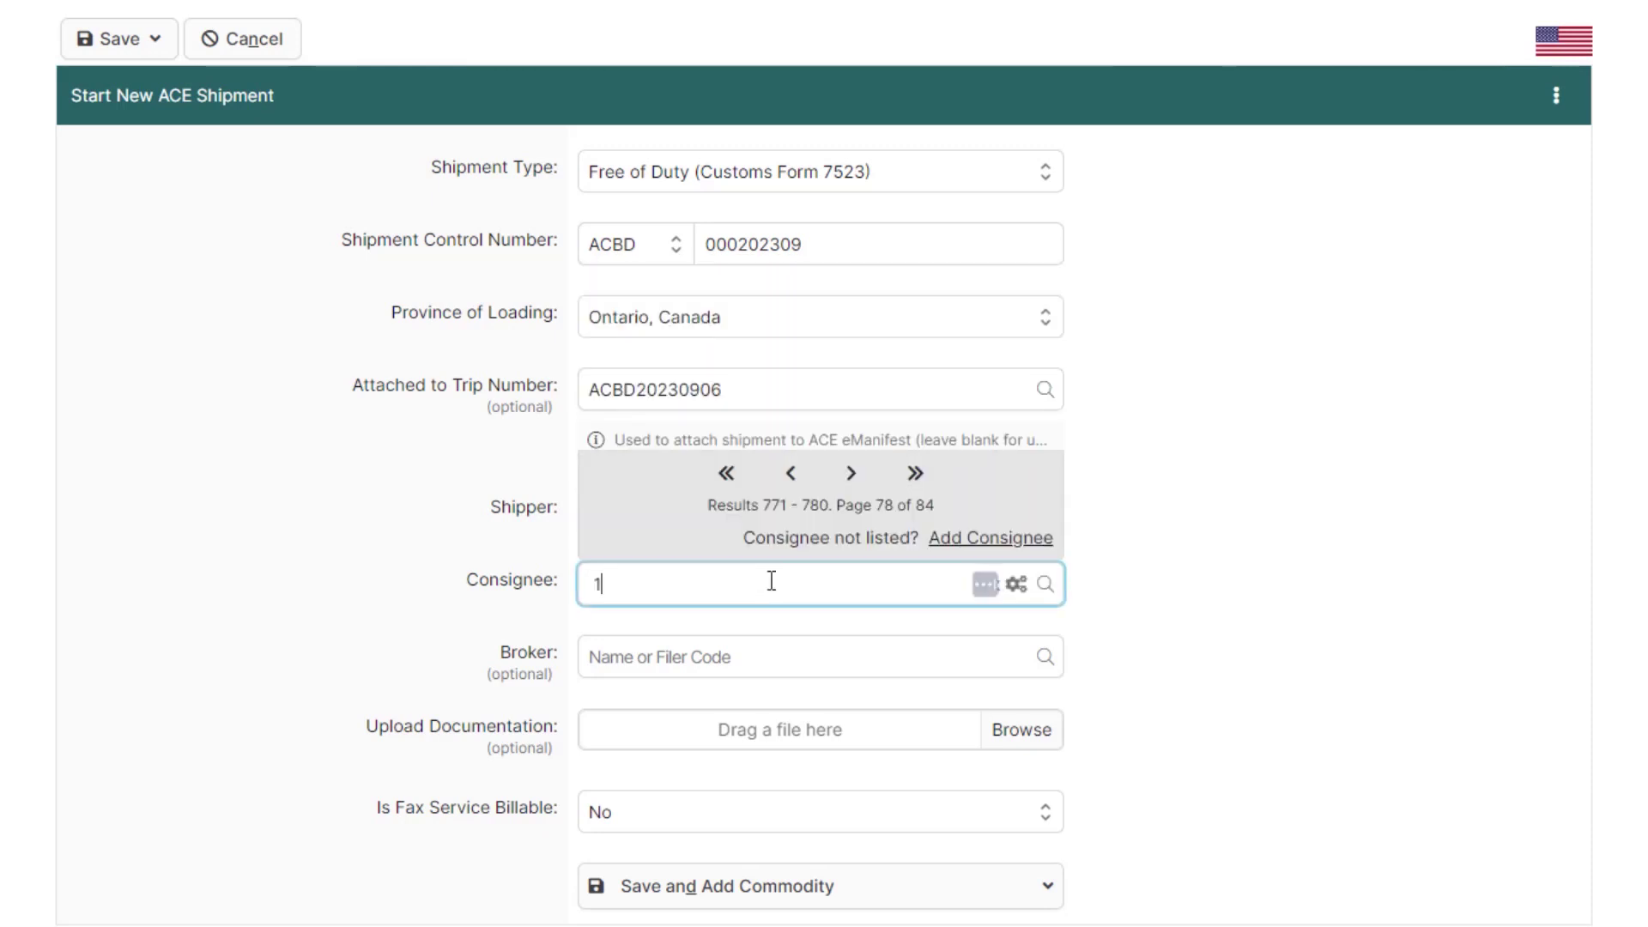
pyautogui.click(801, 438)
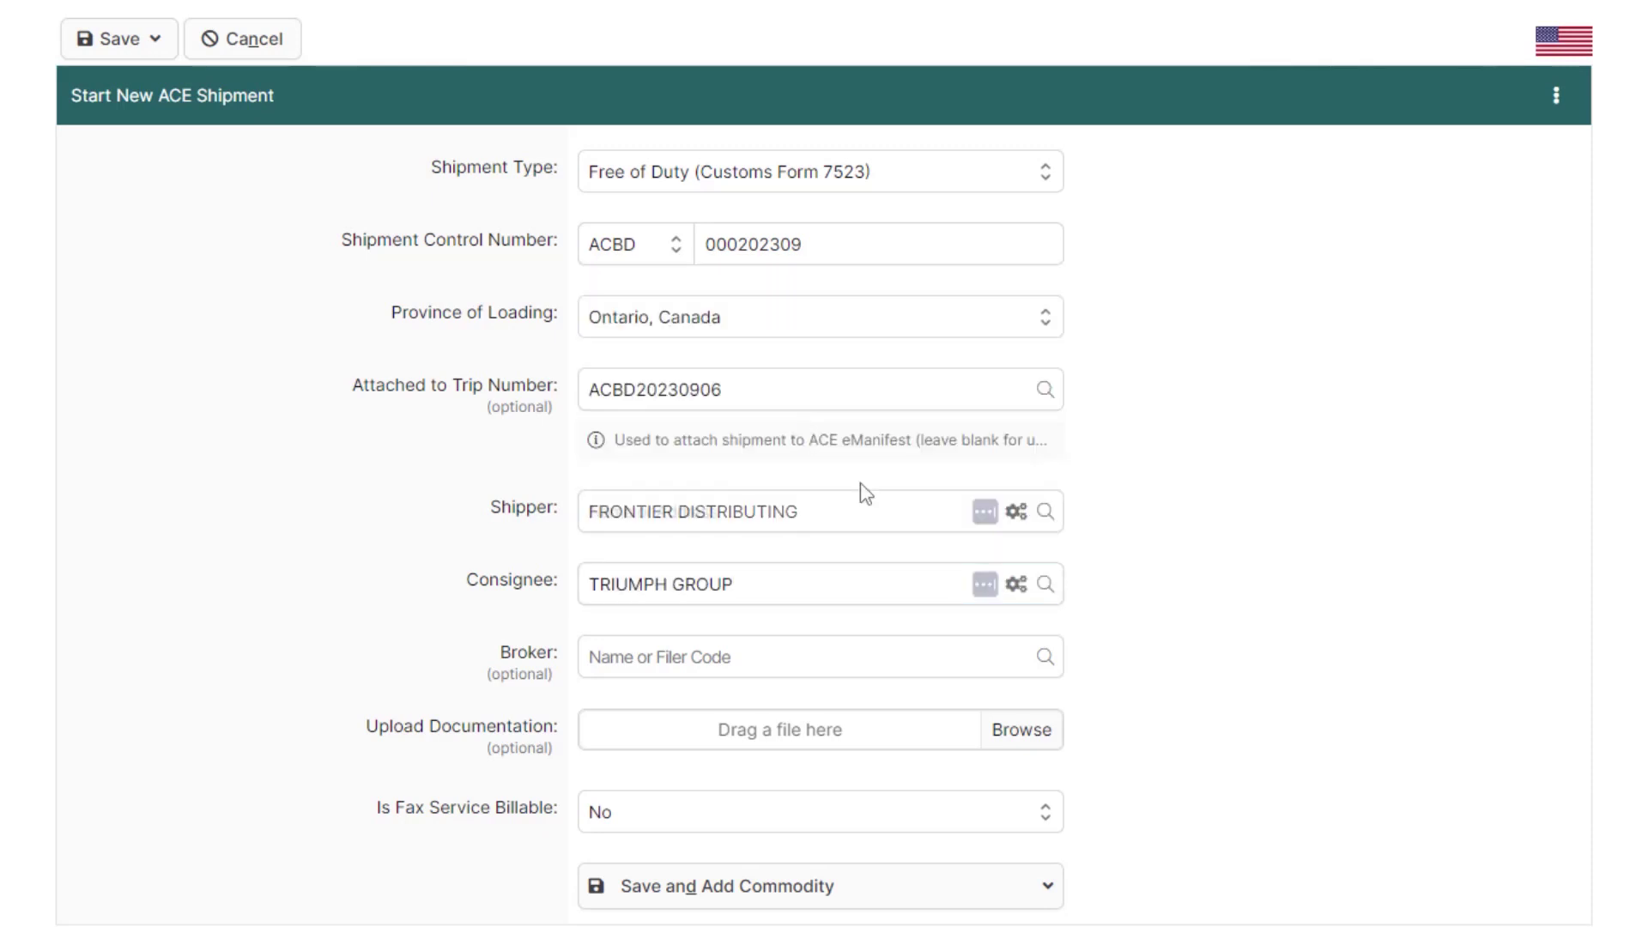
# Step: Replace the shipper with new shipper BorderPrint at 1801 Walker Rd, Windsor, N8W3P3
pyautogui.click(816, 512)
pyautogui.write('BorderPrint')
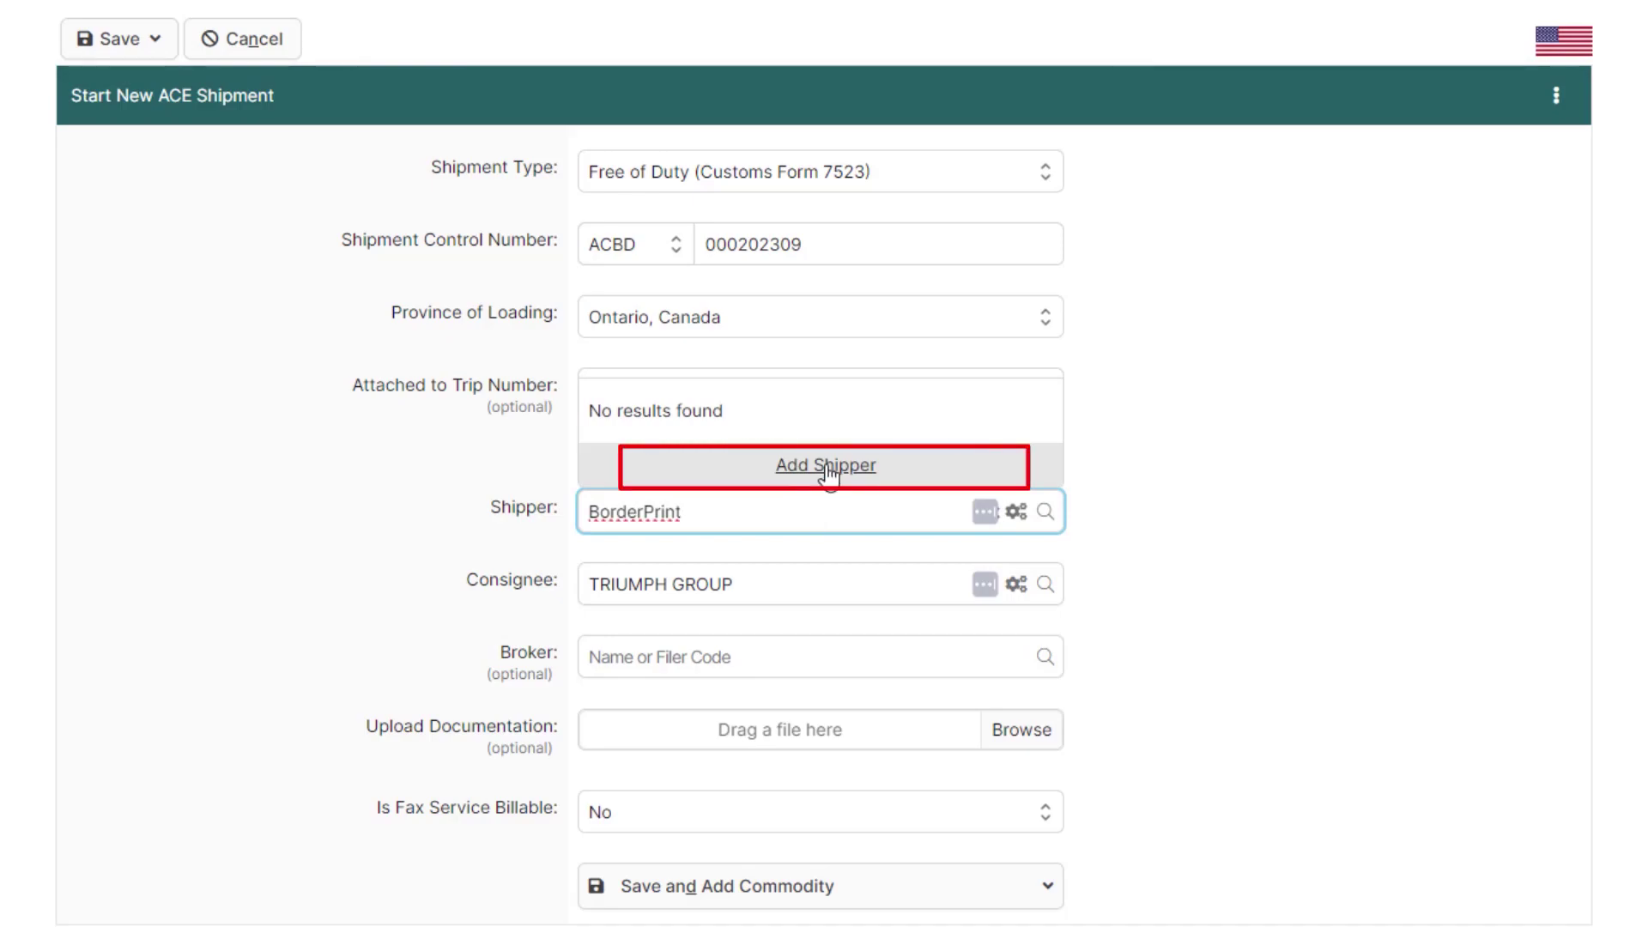
pyautogui.click(828, 466)
pyautogui.click(830, 478)
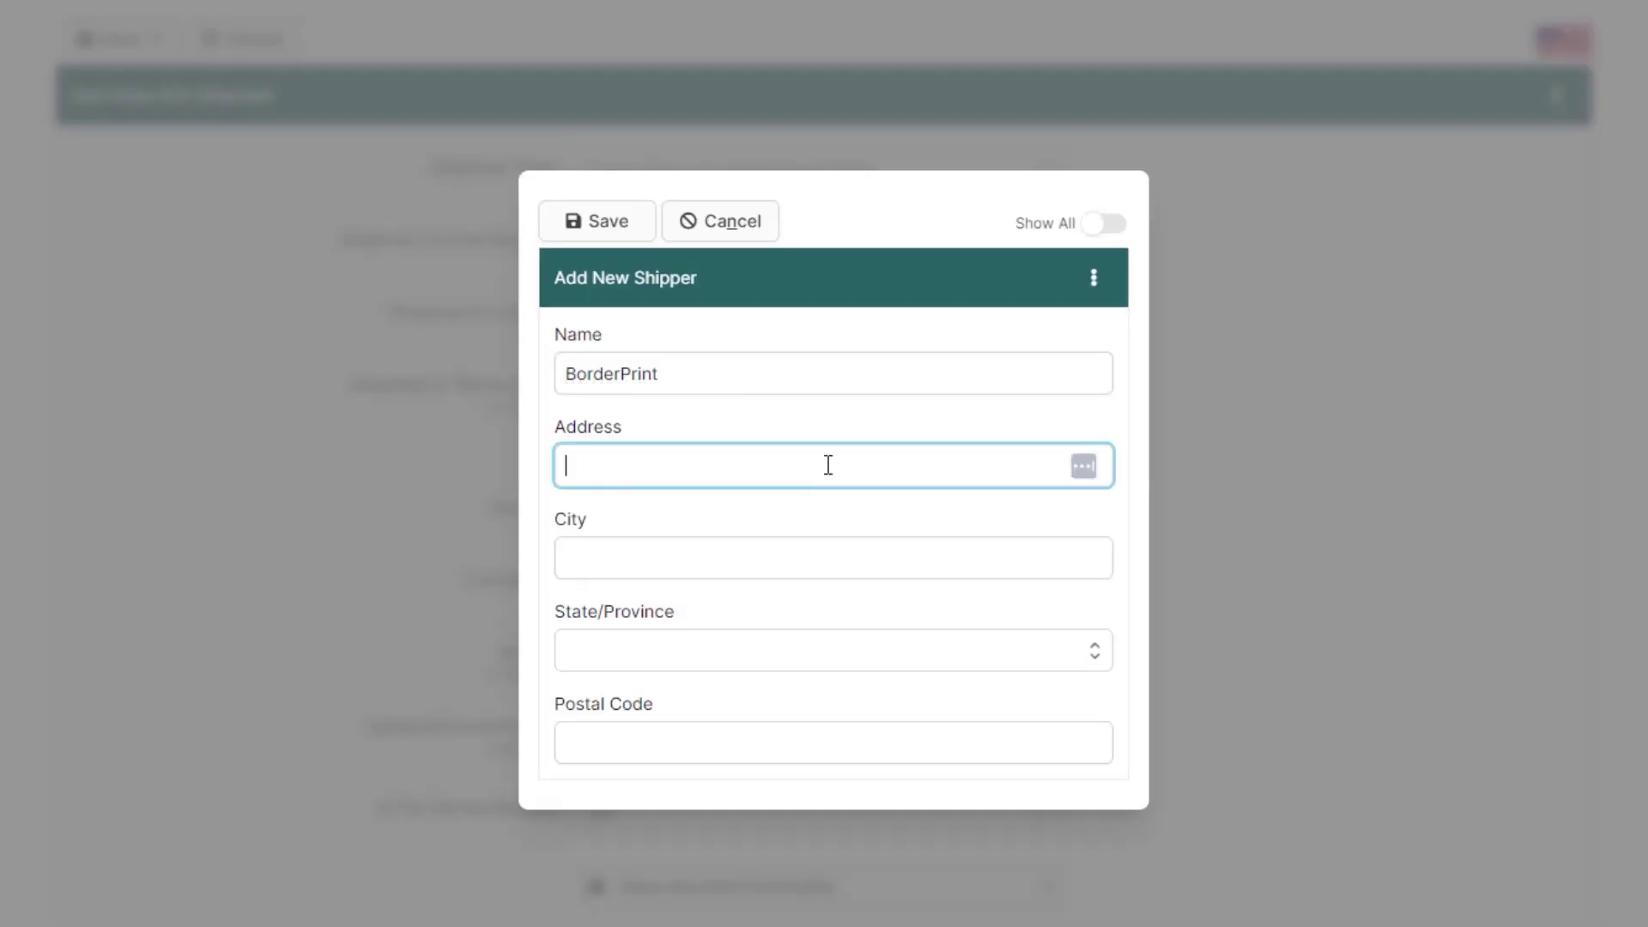
pyautogui.write('1801 Walker Rd')
pyautogui.press('Tab')
pyautogui.write('Windsor')
pyautogui.press('Tab')
pyautogui.press('Tab')
pyautogui.write('N8W3P3')
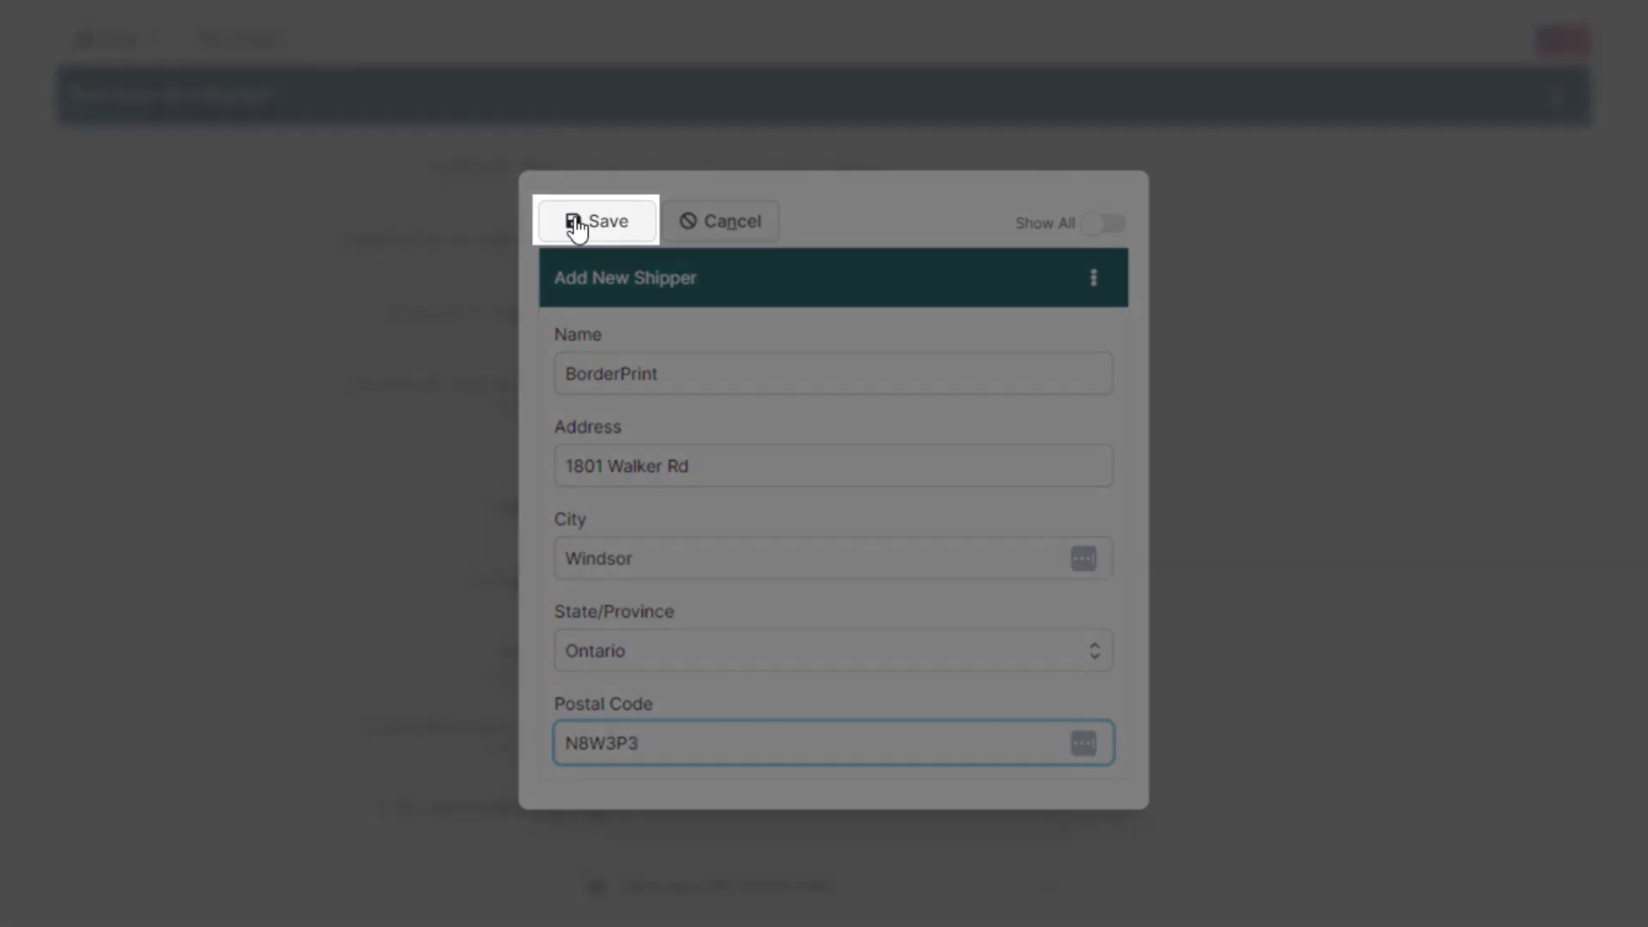
pyautogui.click(578, 221)
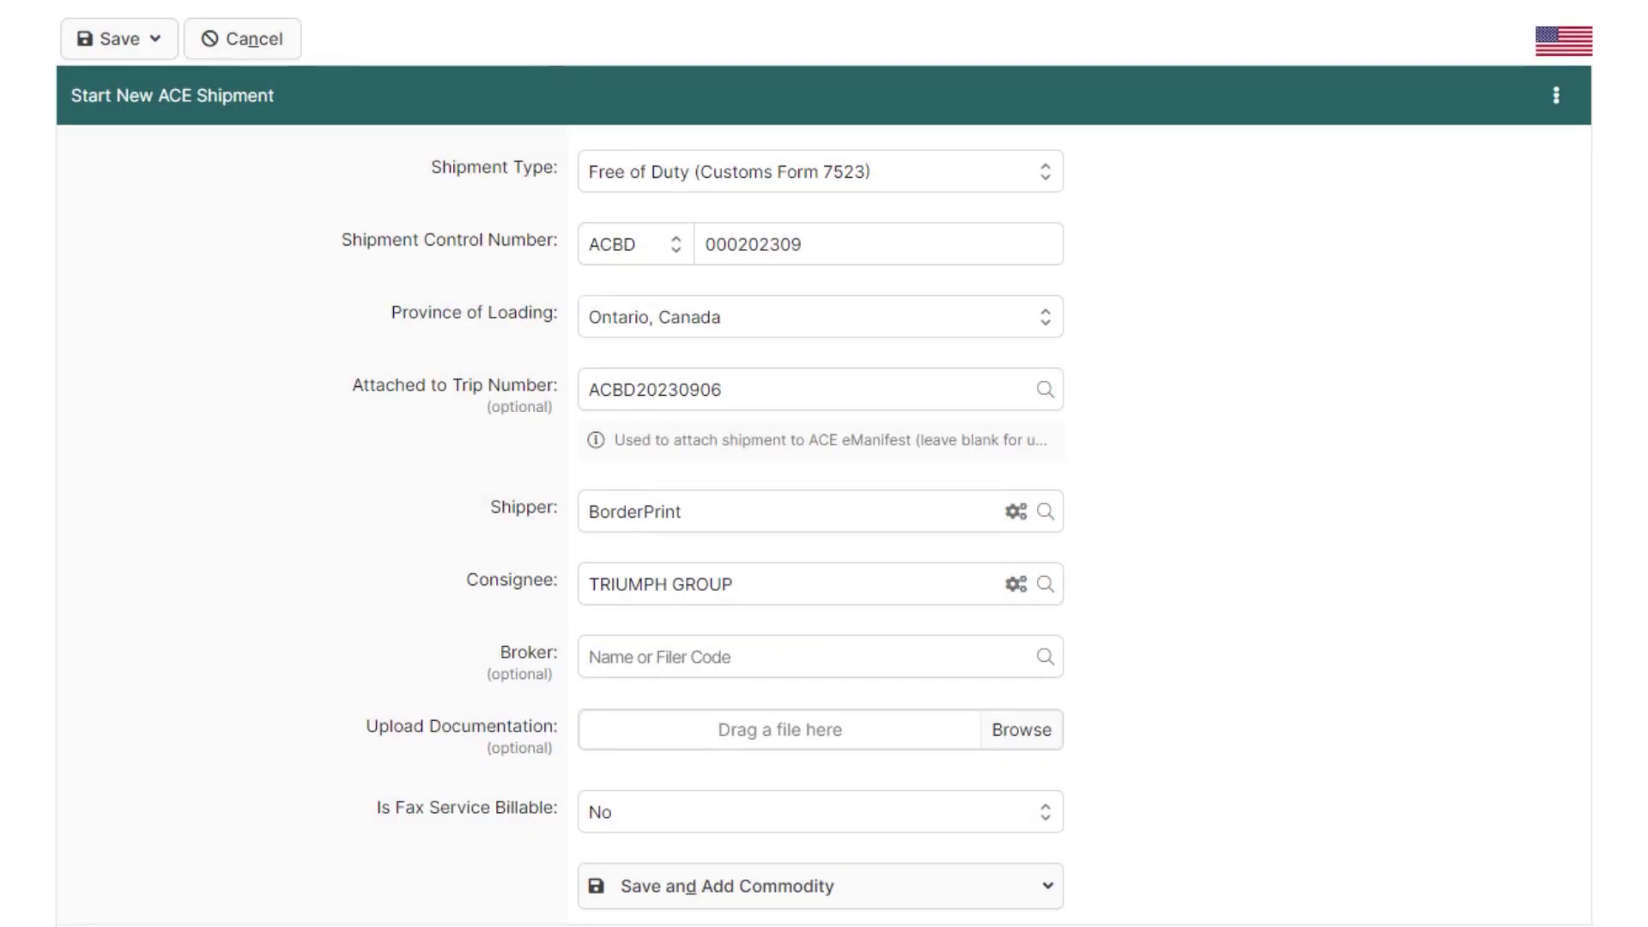
pyautogui.scroll(-2, 961, 773)
pyautogui.click(961, 886)
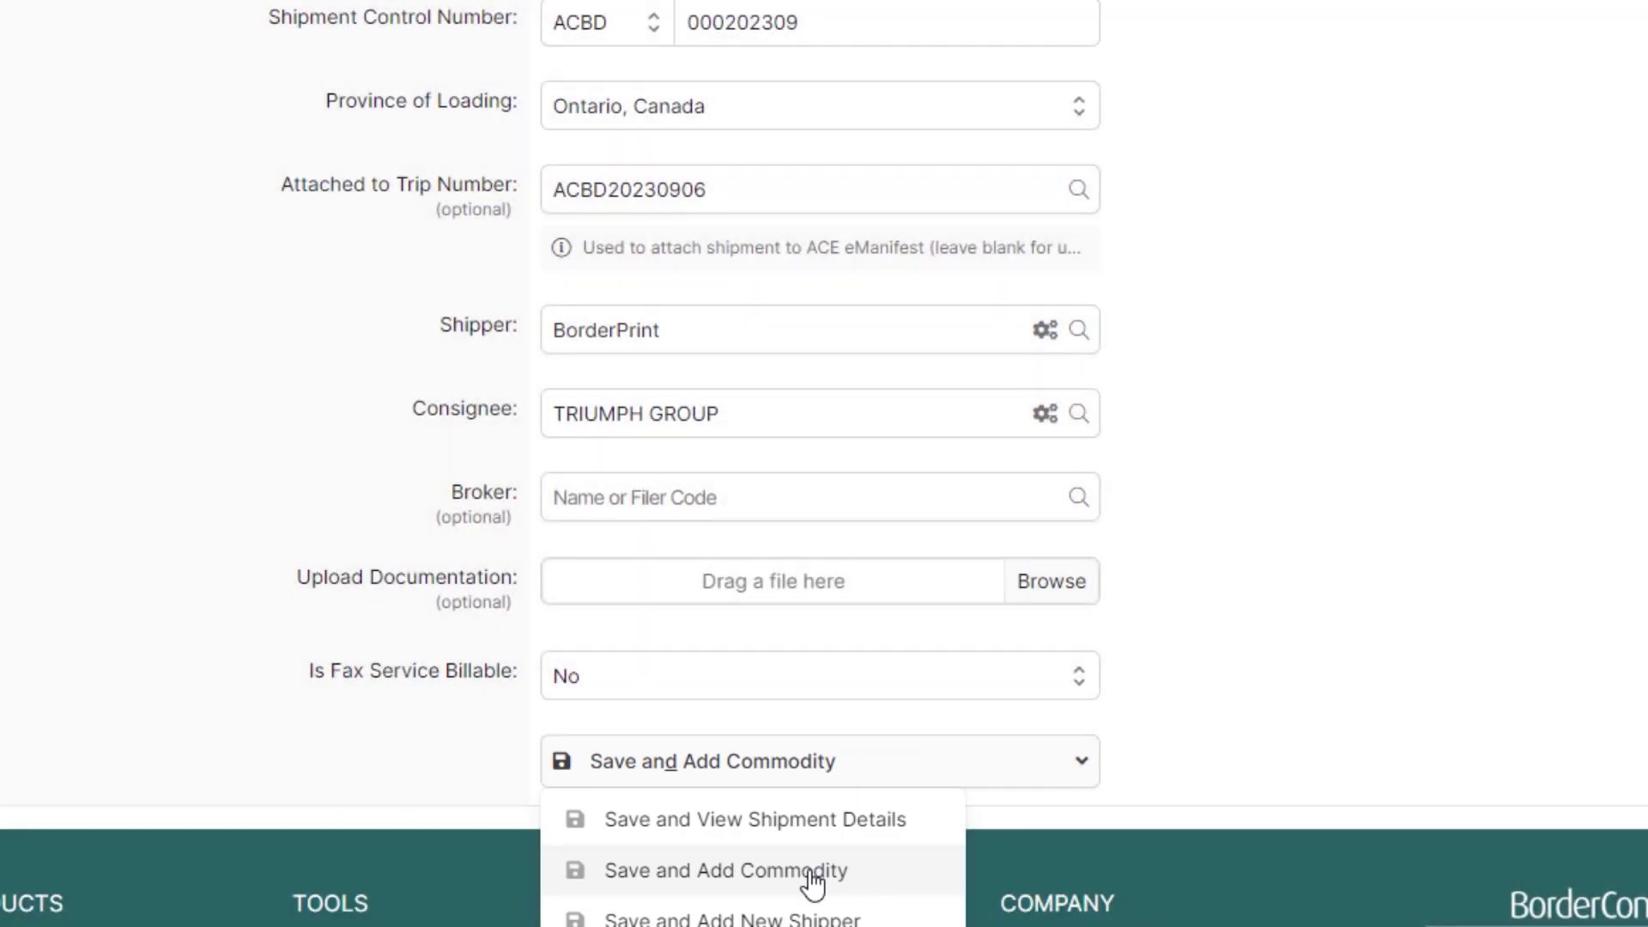
# Step: Add commodity Hay, quantity 1 Dry Bulk, weight 41000, and return to the eManifest
pyautogui.click(811, 882)
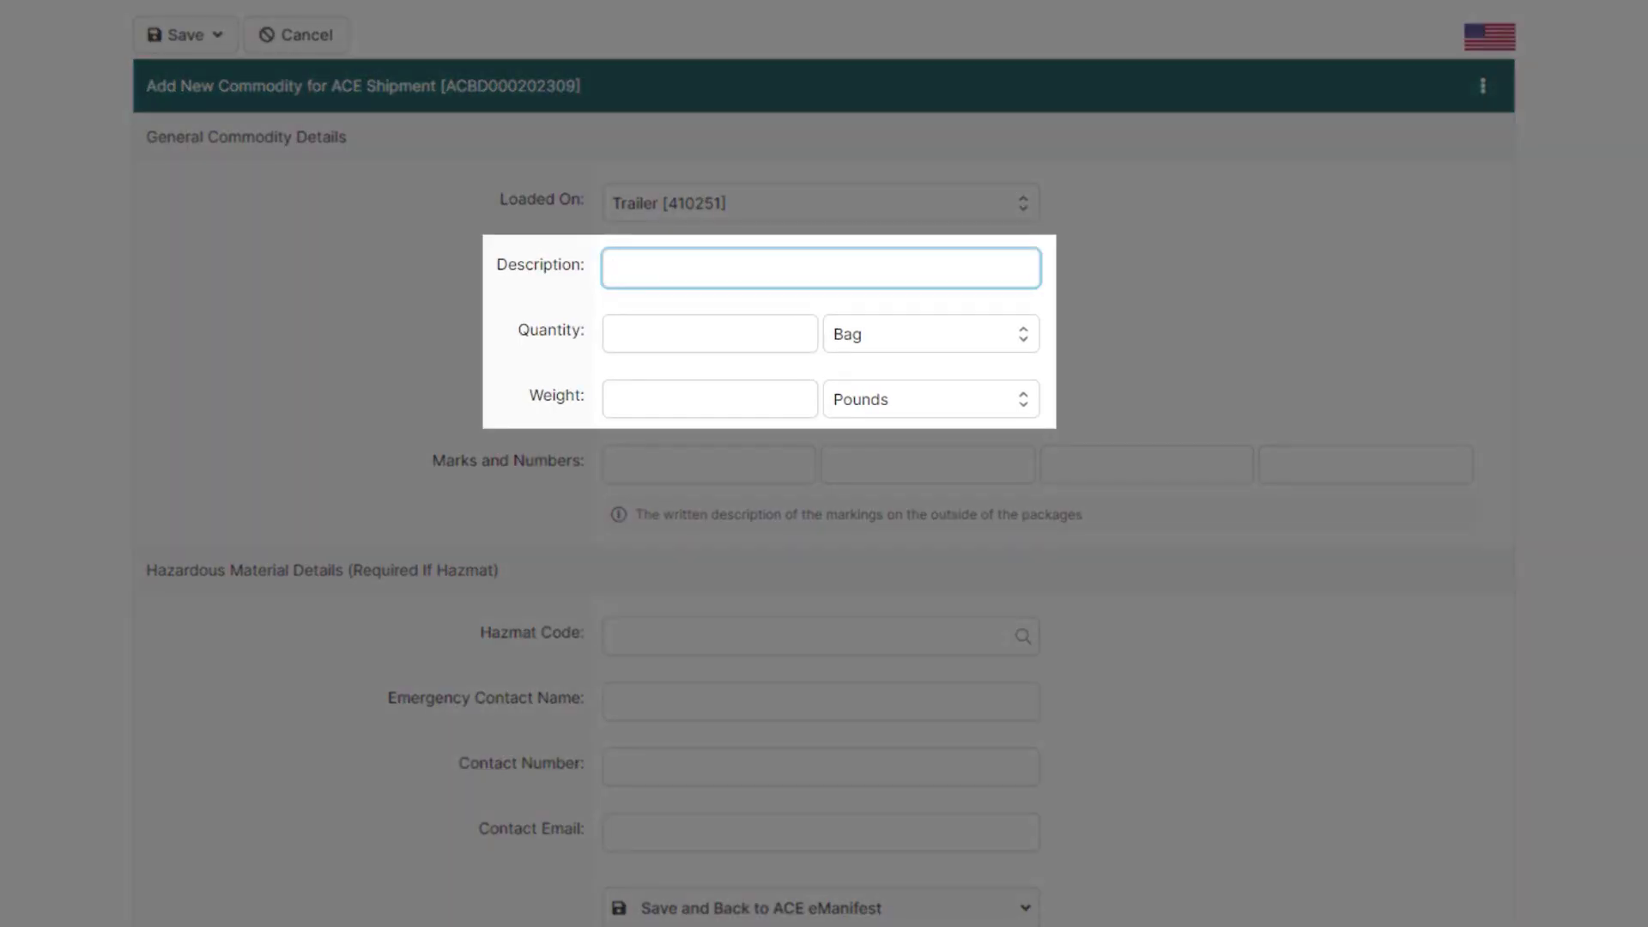
pyautogui.write('Hay')
pyautogui.click(678, 331)
pyautogui.write('1')
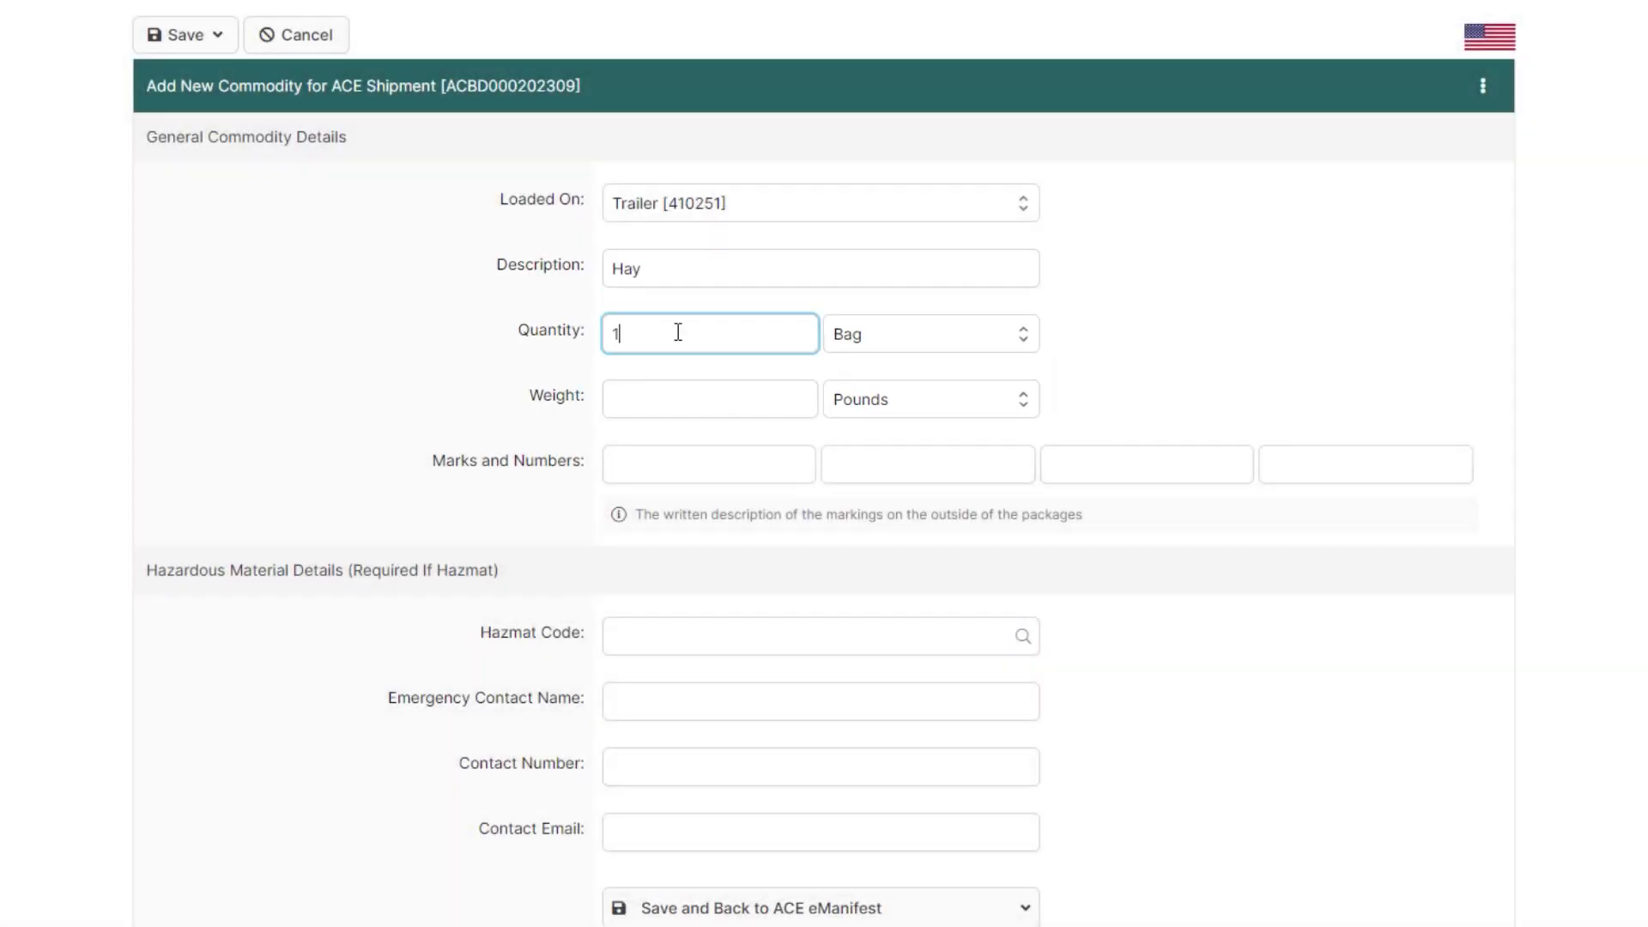
pyautogui.click(890, 334)
pyautogui.scroll(-5, 901, 430)
pyautogui.click(897, 453)
pyautogui.click(761, 397)
pyautogui.write('41000')
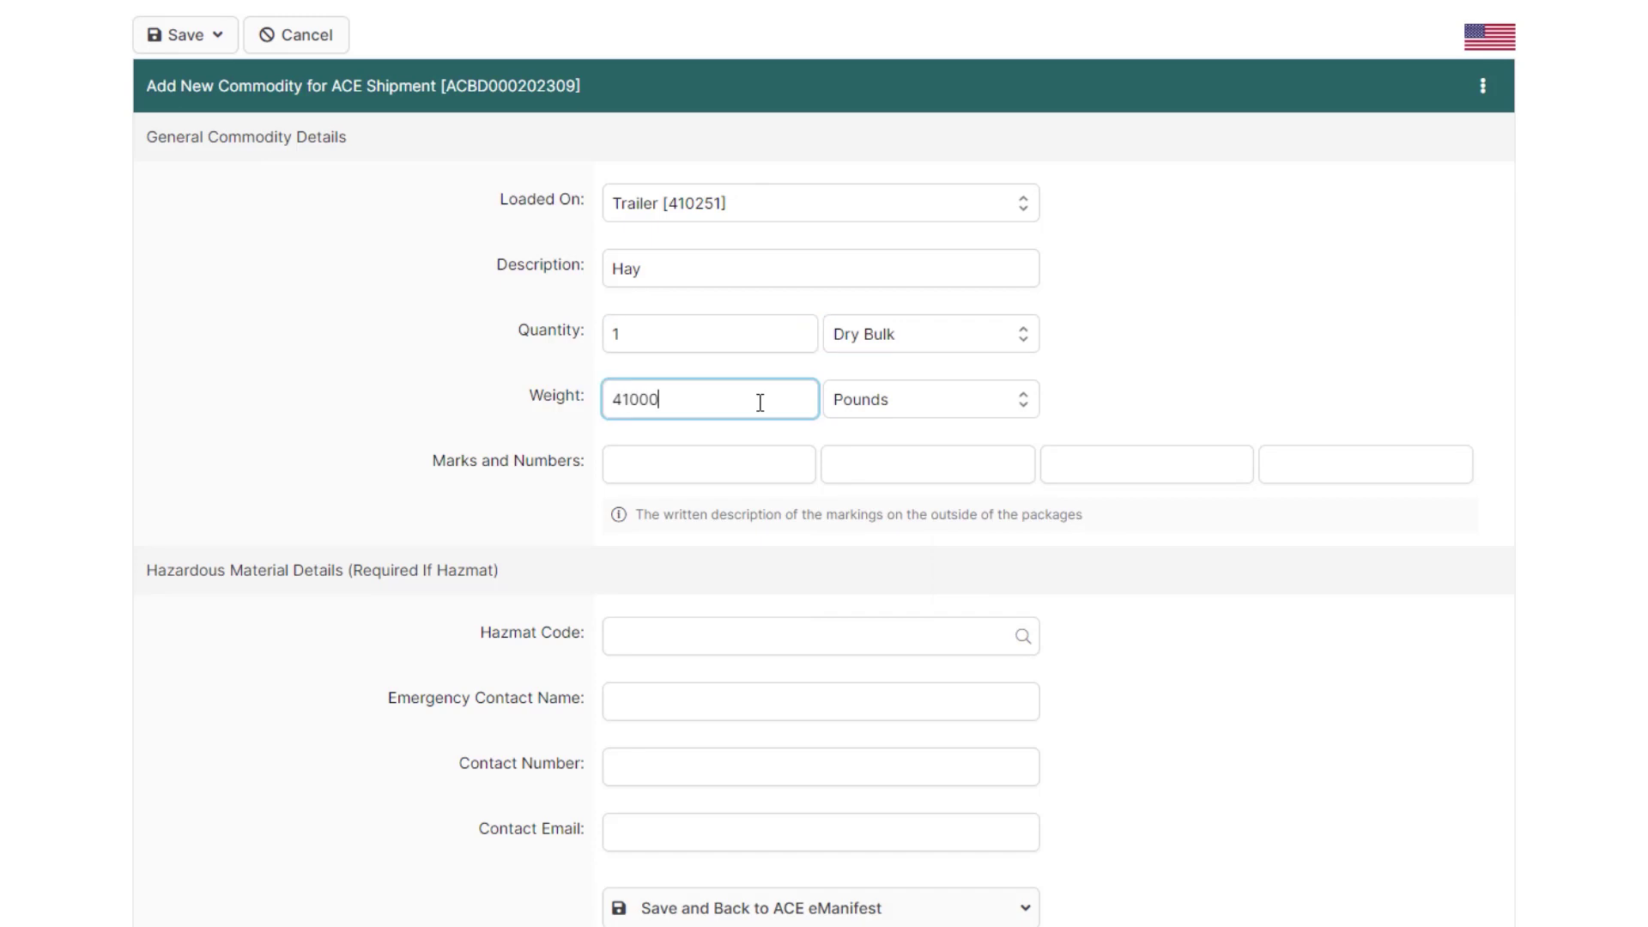
pyautogui.scroll(-3, 761, 403)
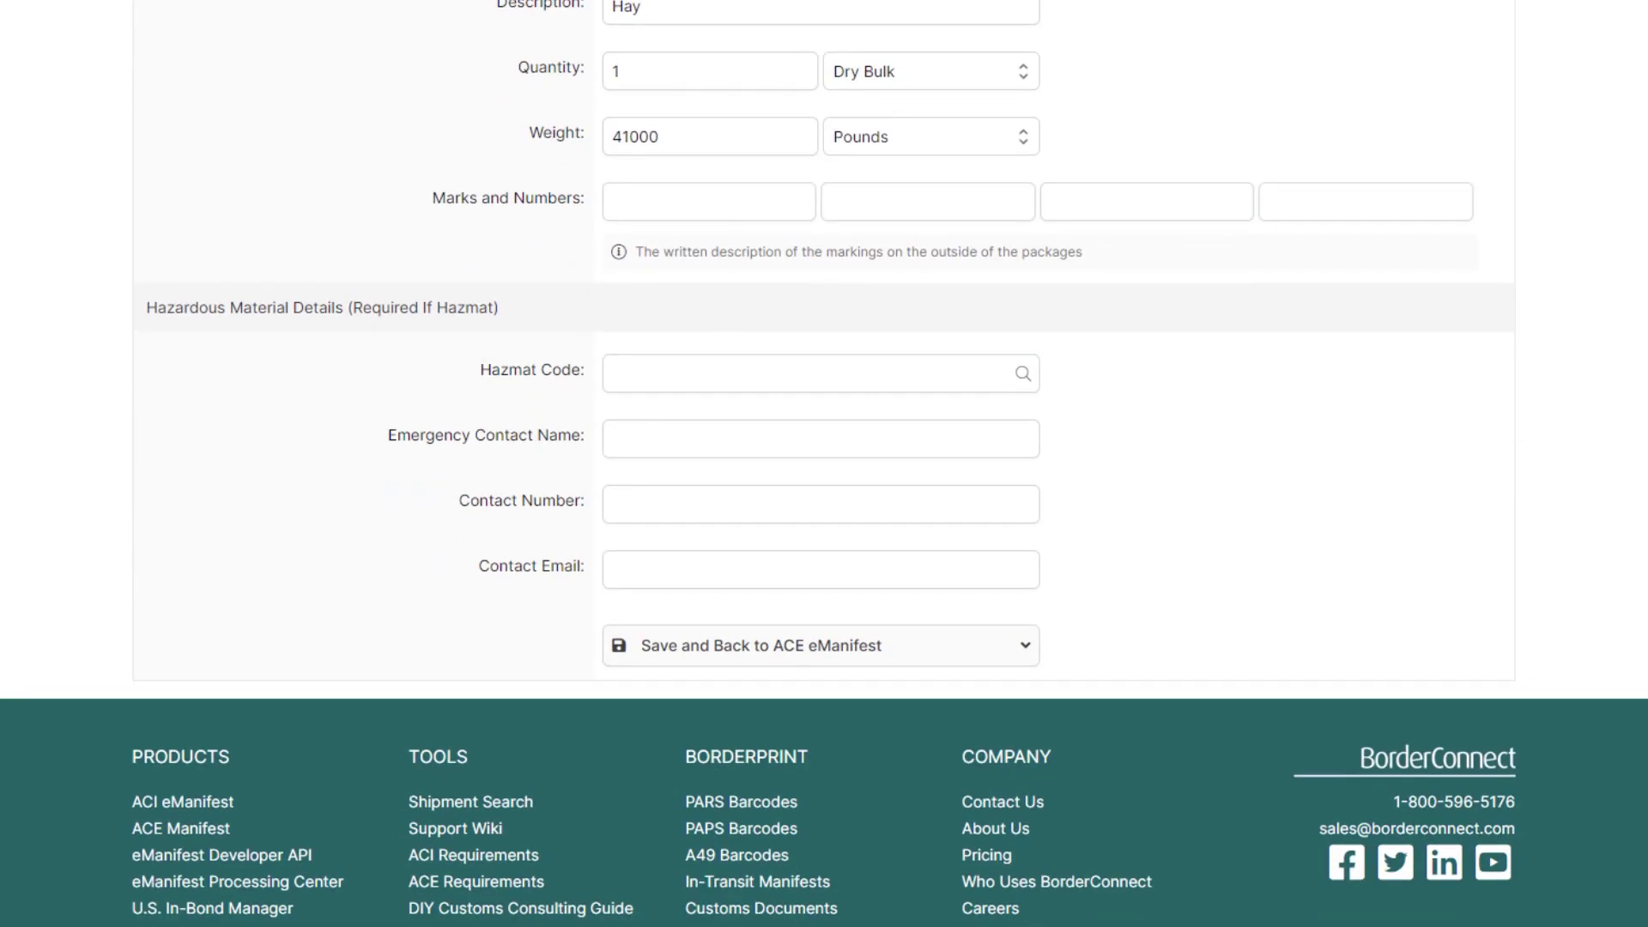
pyautogui.click(979, 644)
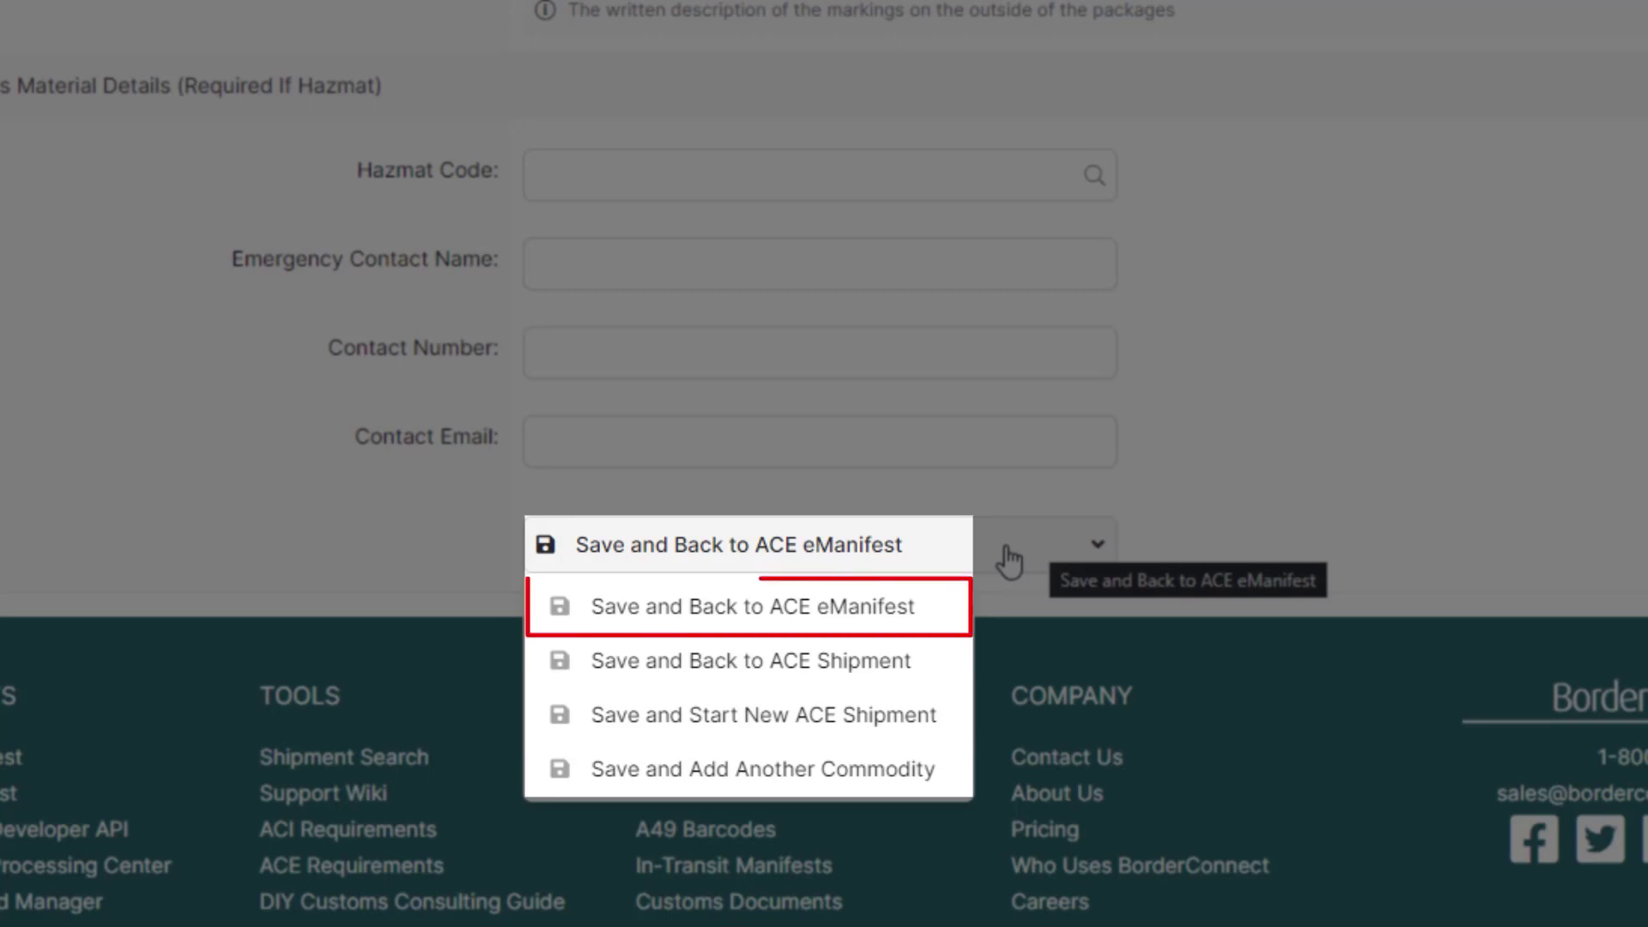
pyautogui.click(893, 613)
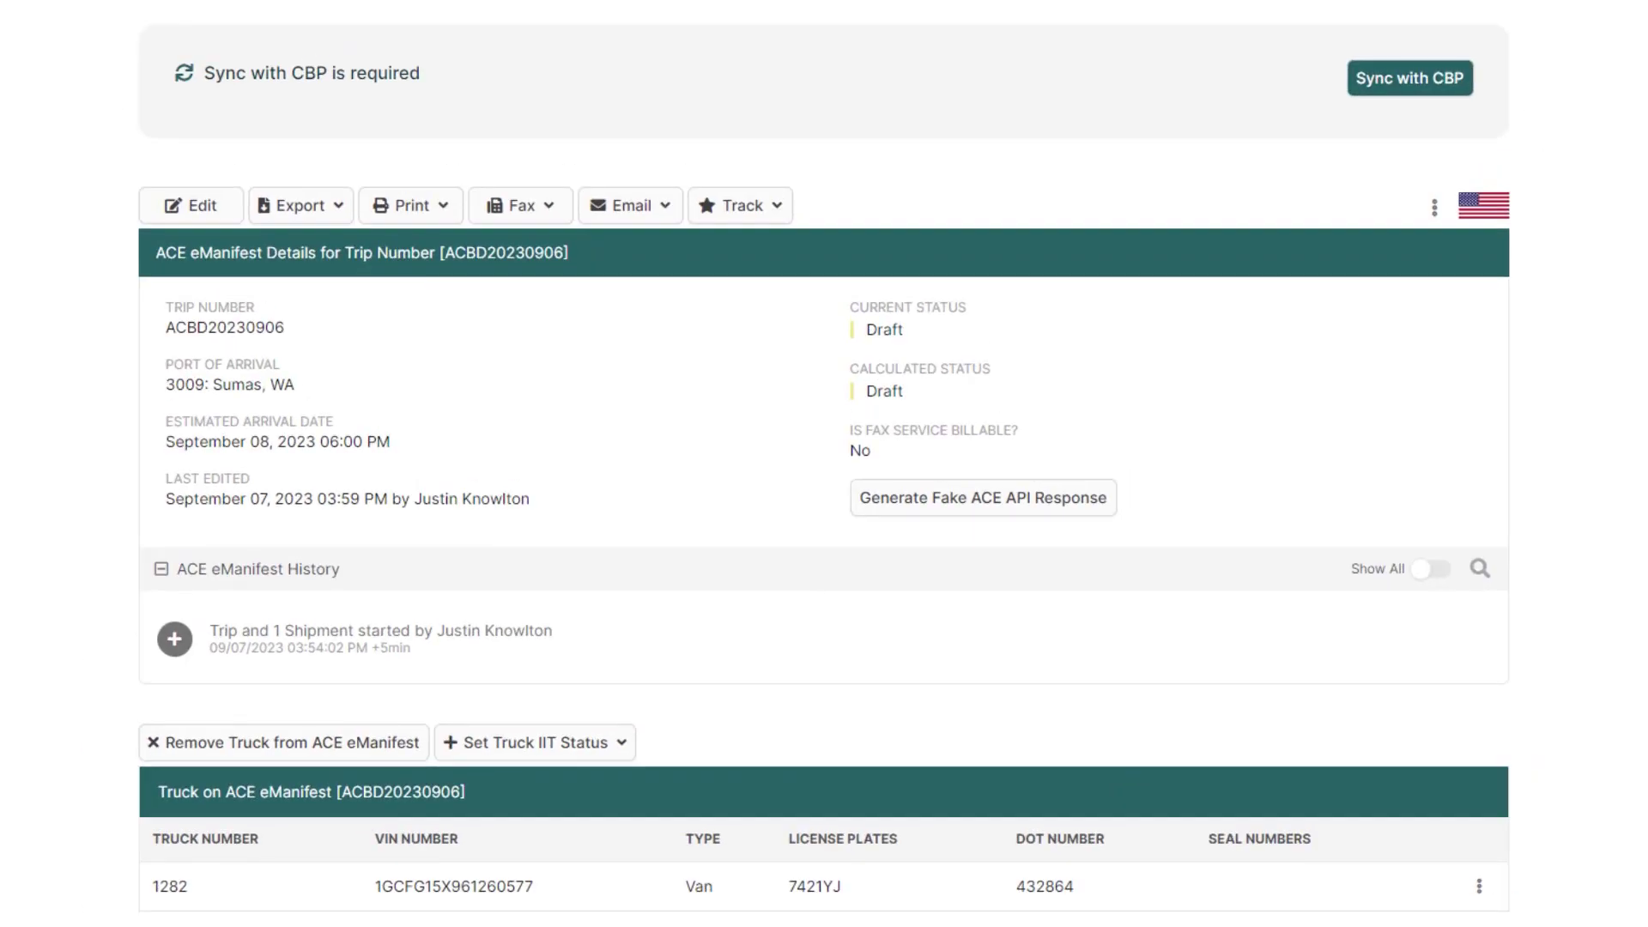
pyautogui.scroll(-8, 824, 464)
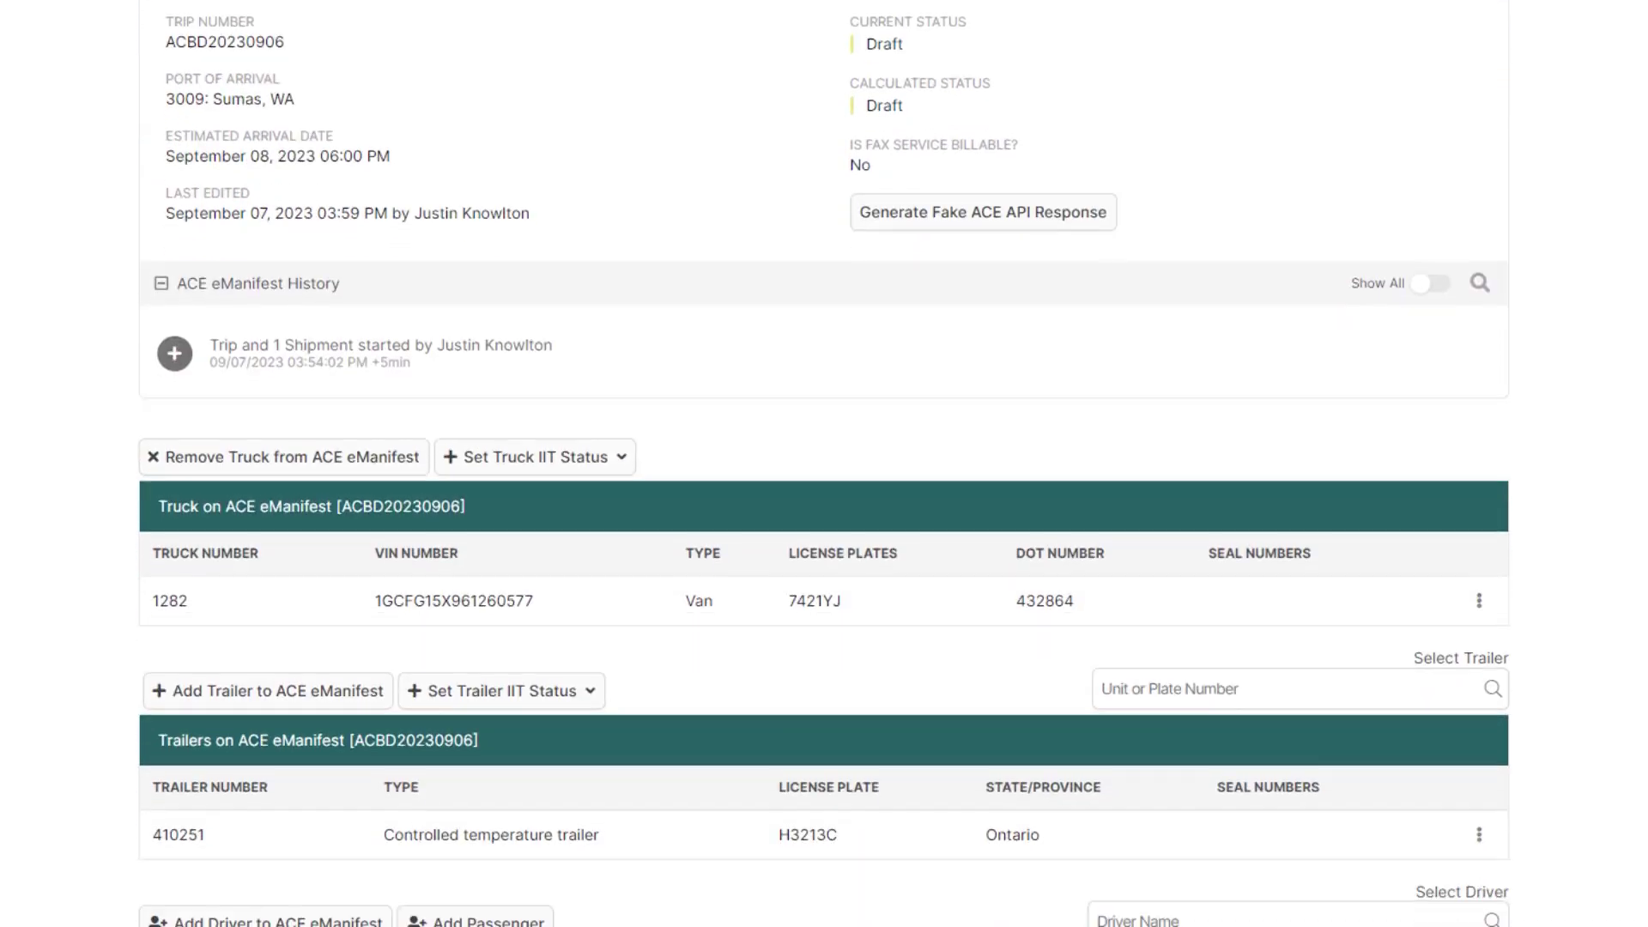
pyautogui.scroll(-5, 824, 464)
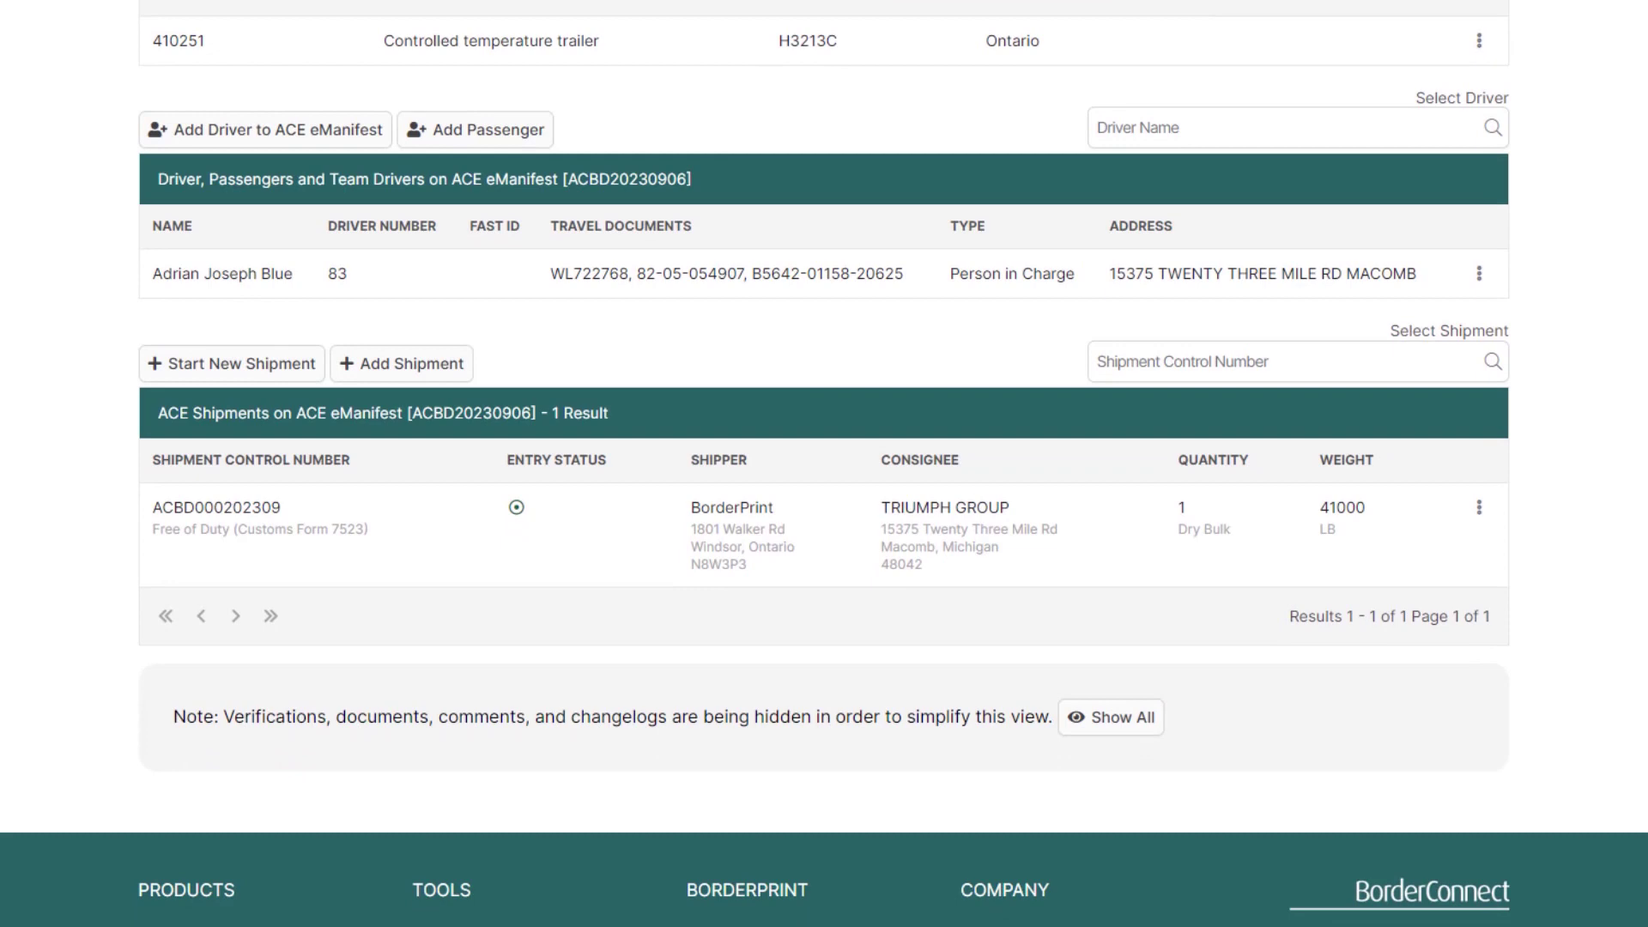
pyautogui.scroll(12, 824, 463)
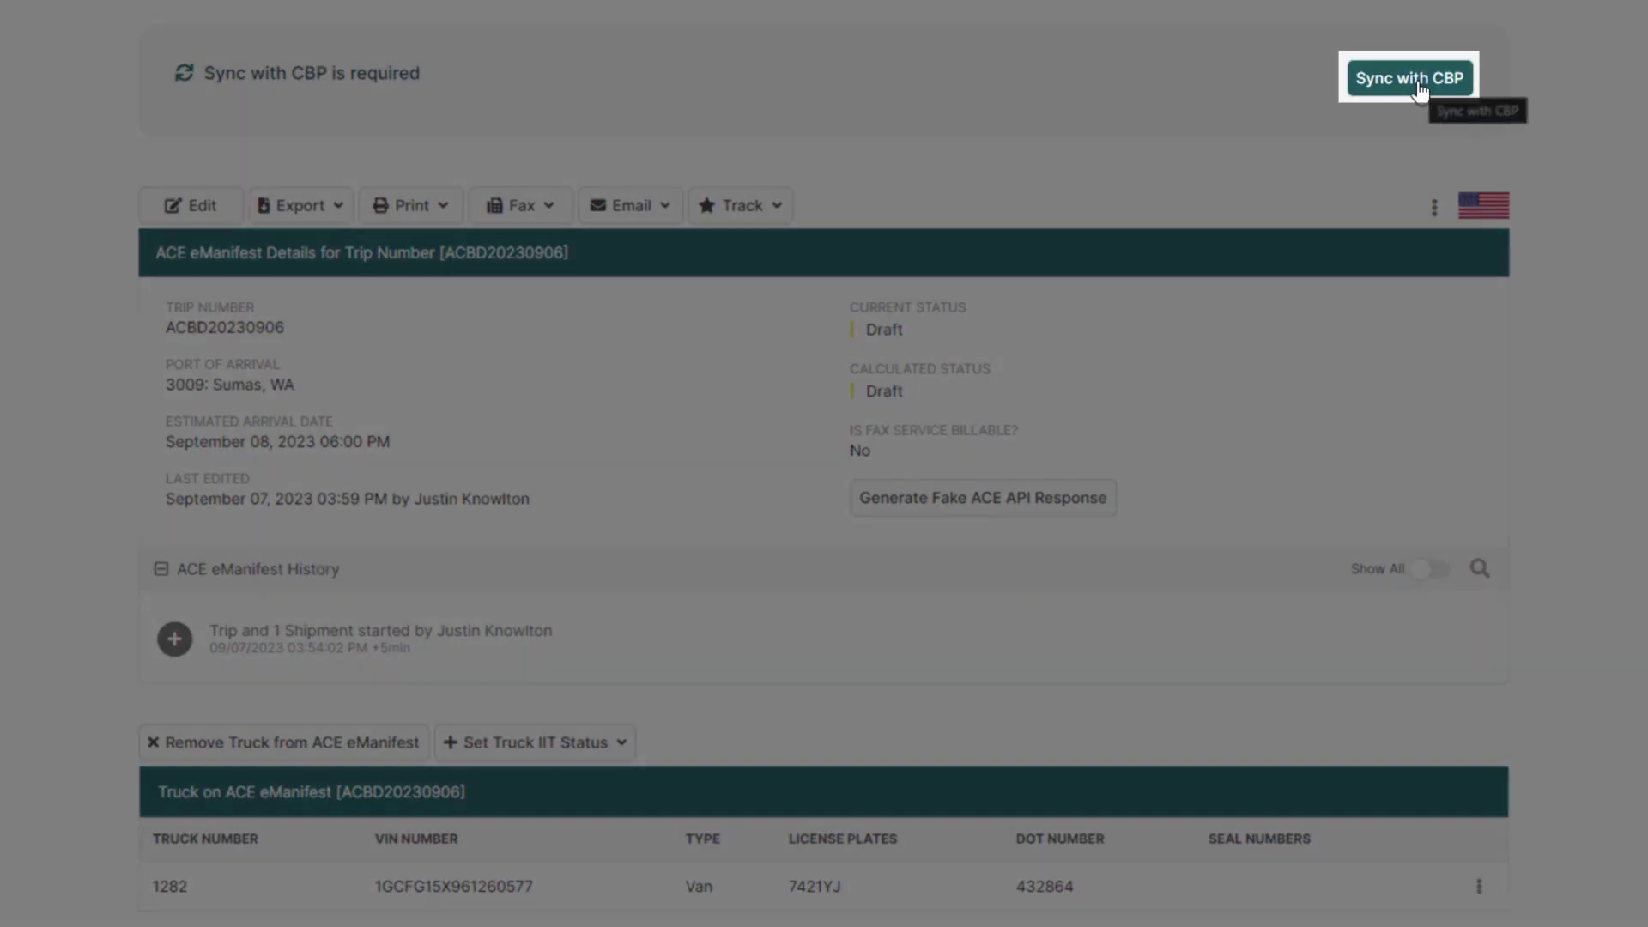
# Step: Sync trip ACBD20230906 with CBP and confirm the transmission
pyautogui.click(1412, 79)
pyautogui.click(1059, 479)
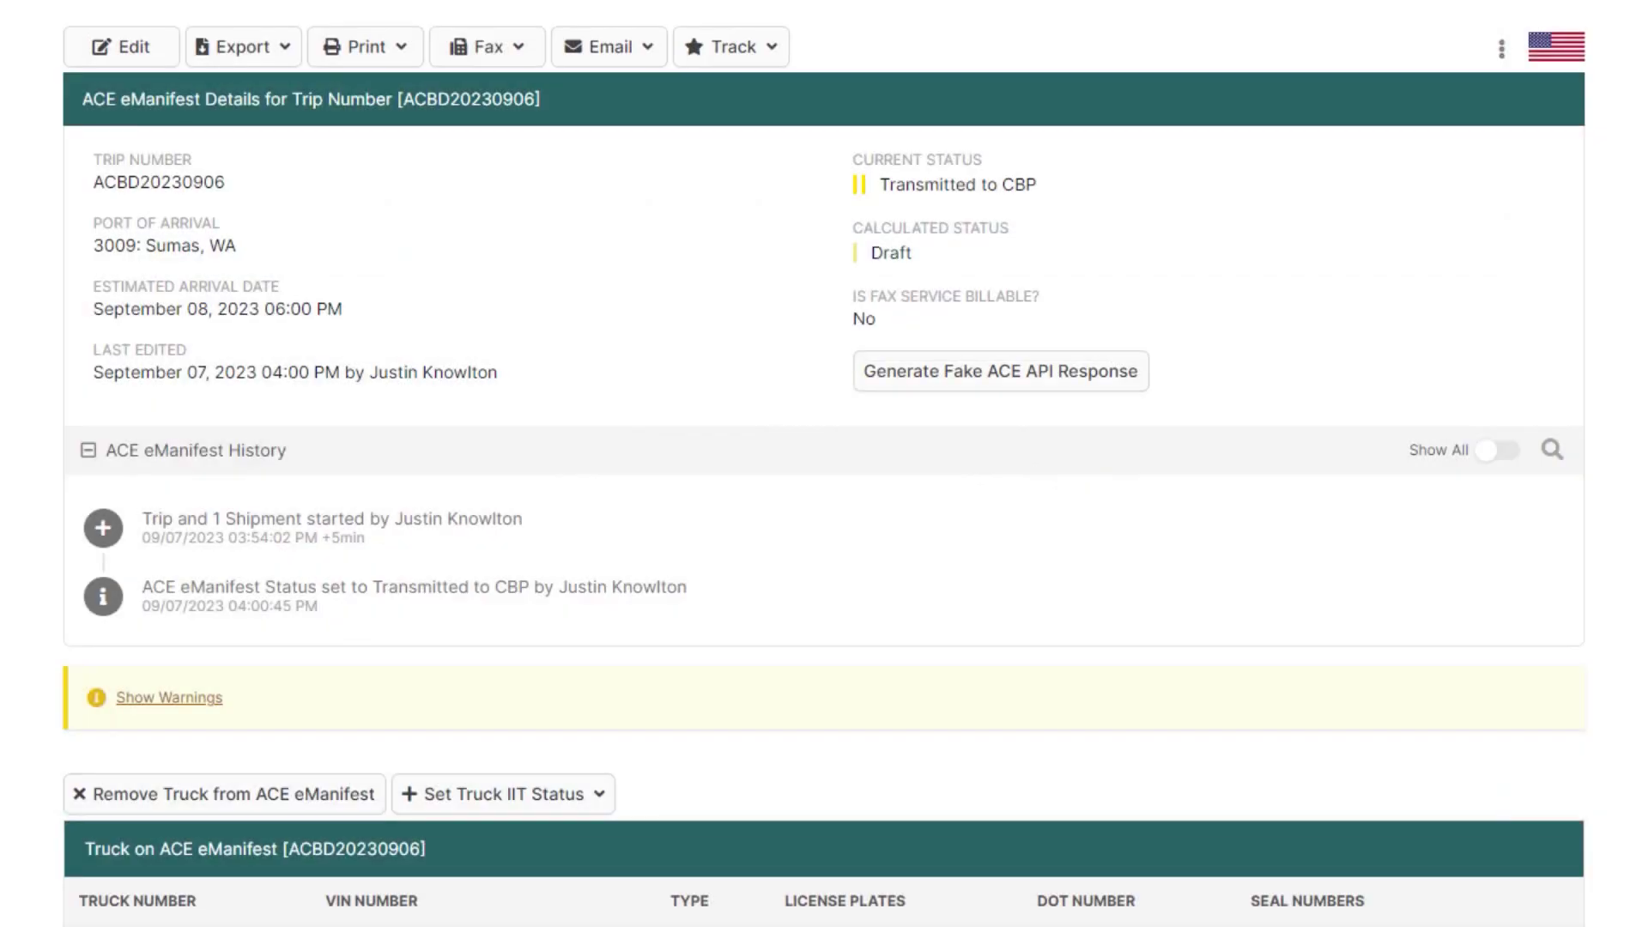